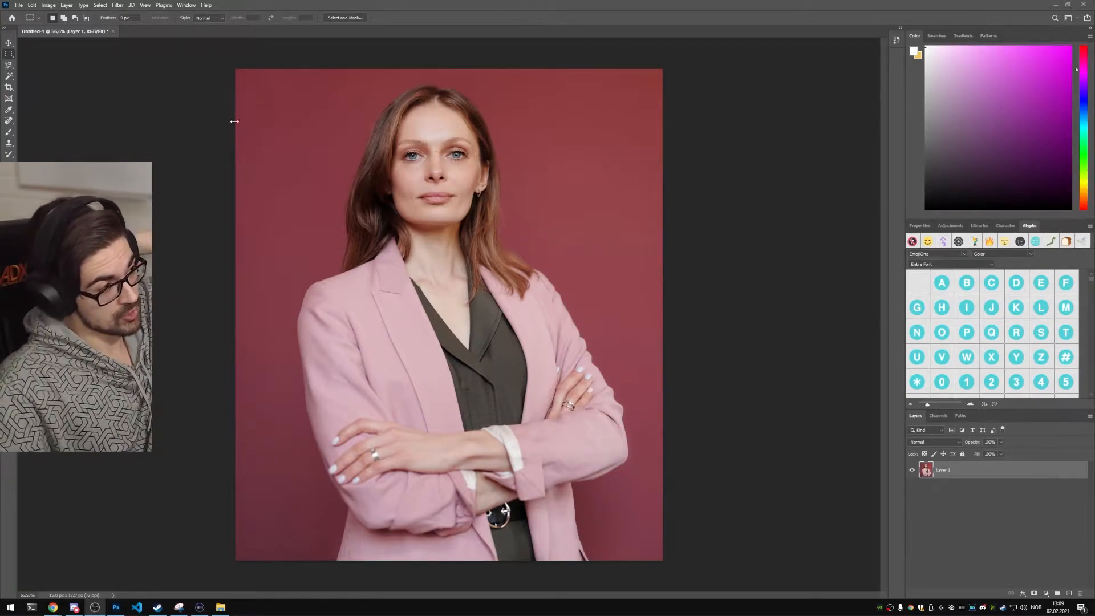
- Open the Neural Filters workspace for the portrait layer and frame the woman's face closely in the preview
click(164, 5)
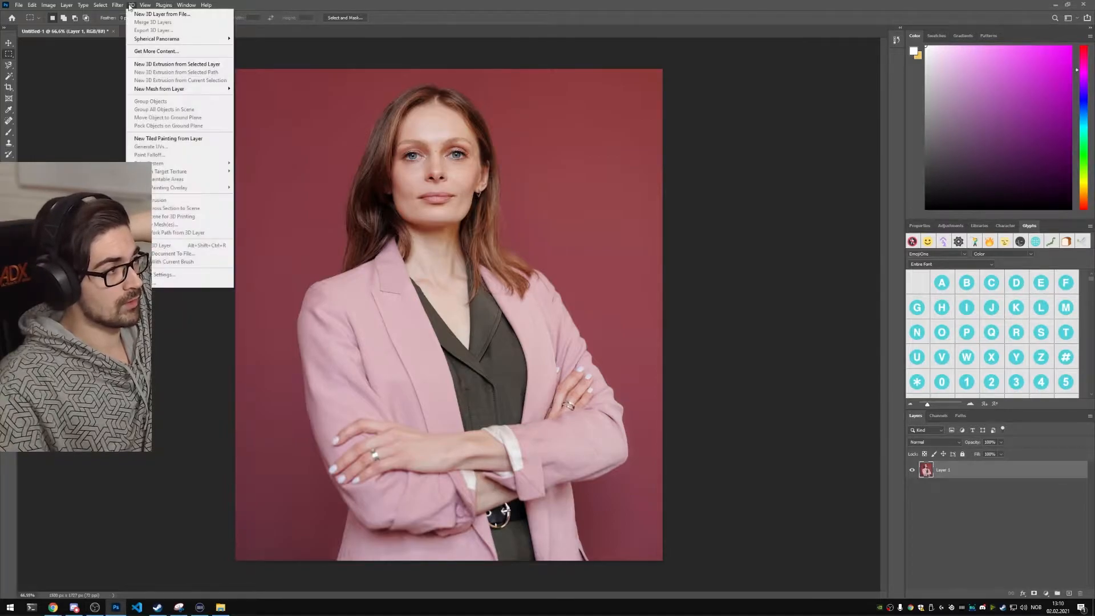
mouse_move(118, 5)
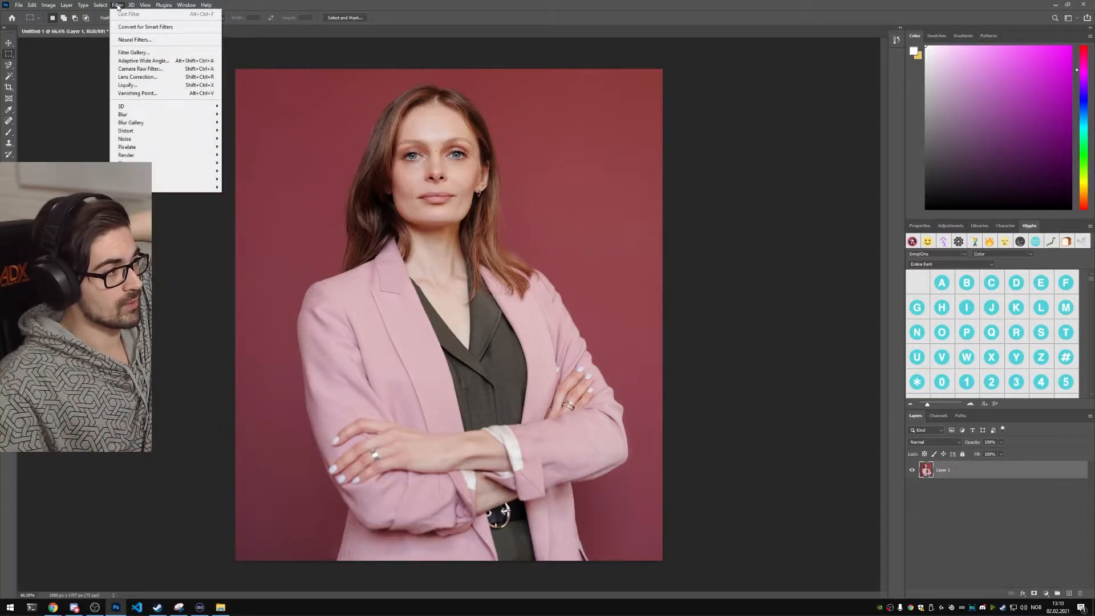
click(132, 40)
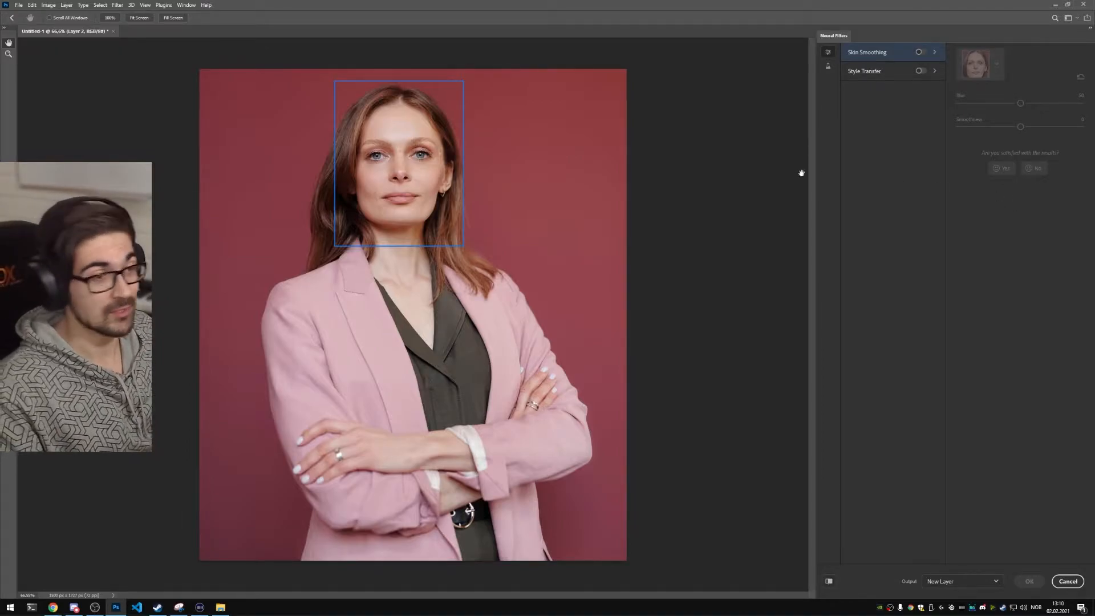
scroll(466, 161, up, 2)
drag(466, 161, 543, 220)
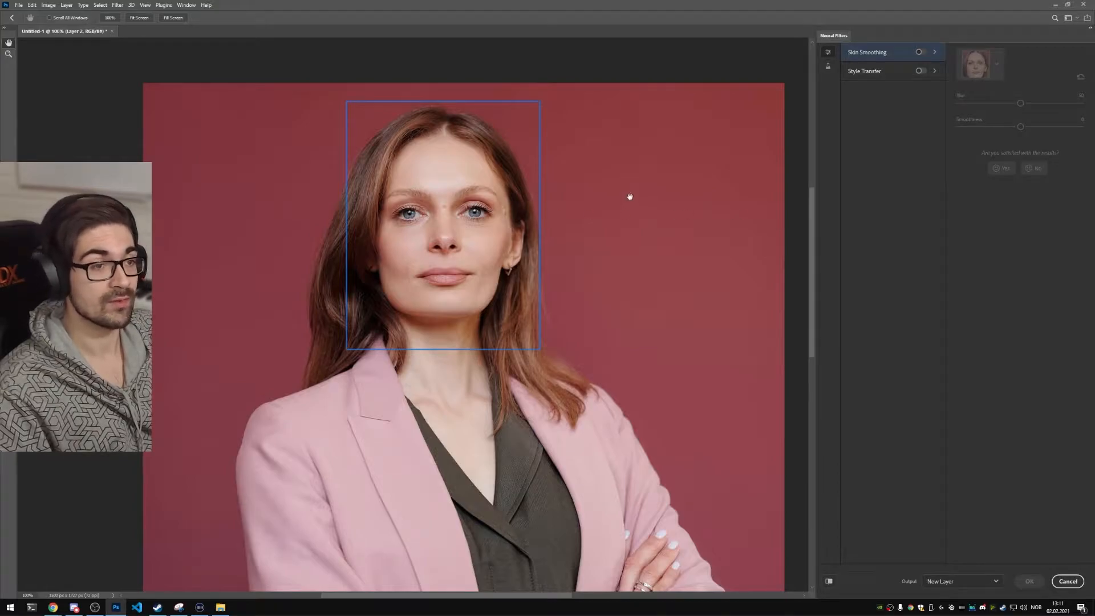
- Turn on Skin Smoothing and set its Blur to 85 and Smoothness to 43
click(920, 52)
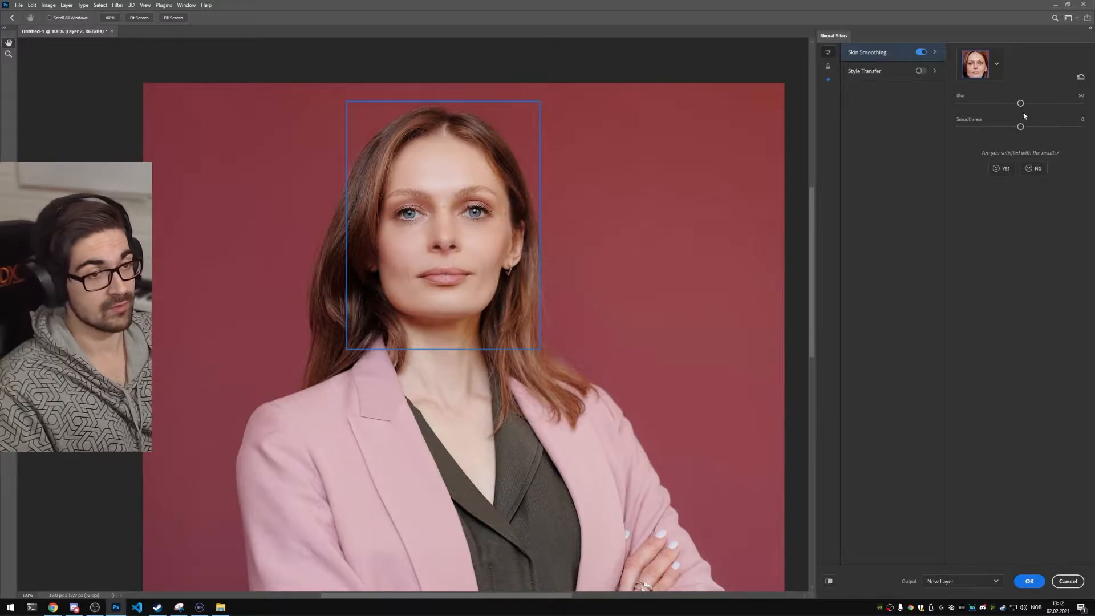
drag(1021, 104, 1090, 104)
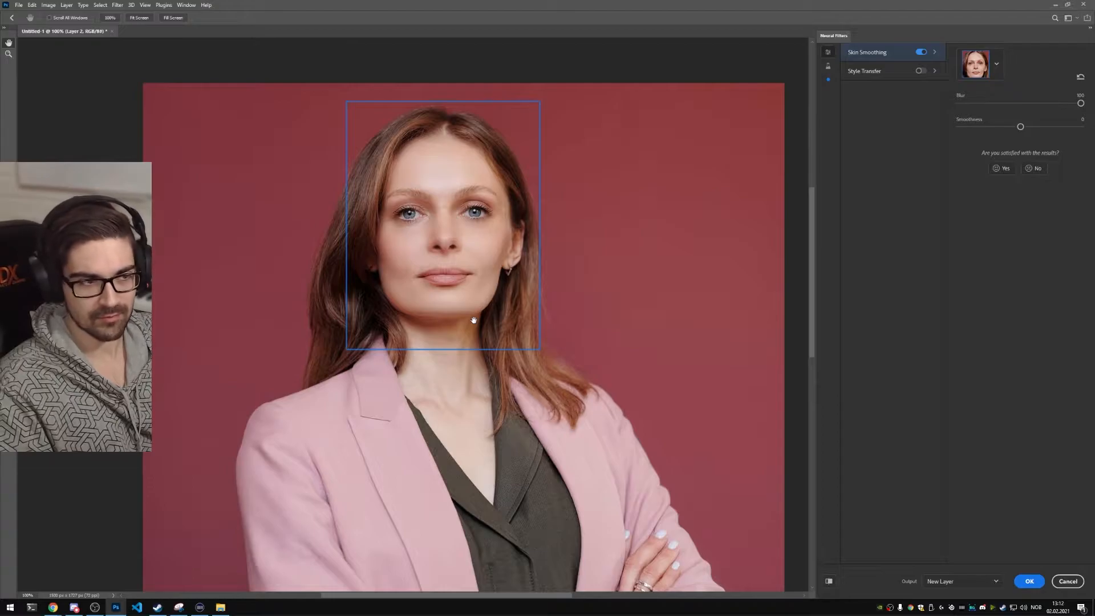
drag(1020, 126, 1019, 103)
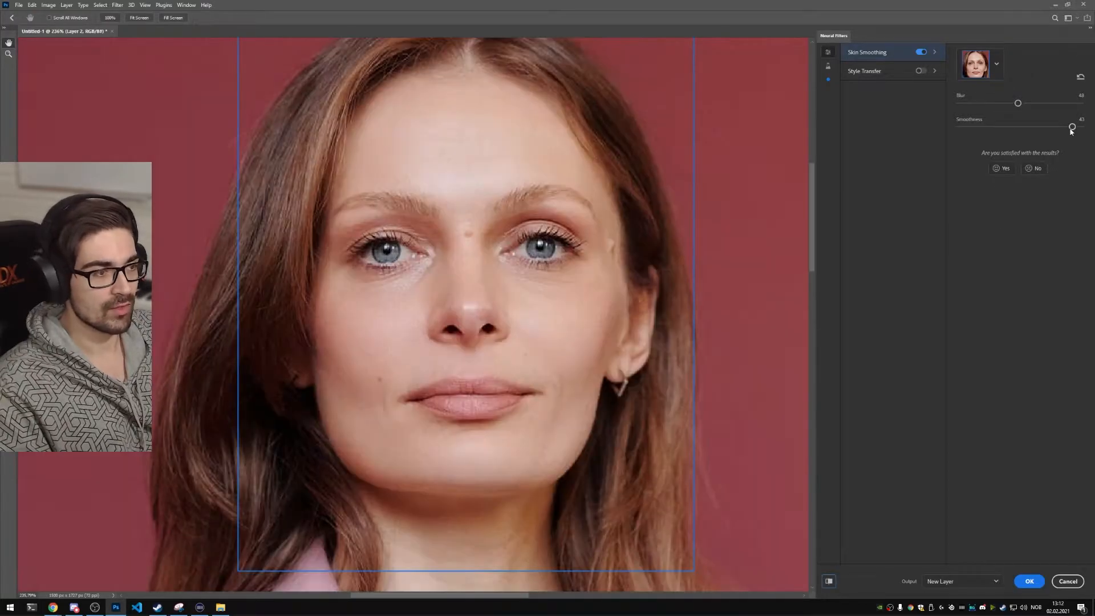
drag(1018, 104, 1063, 103)
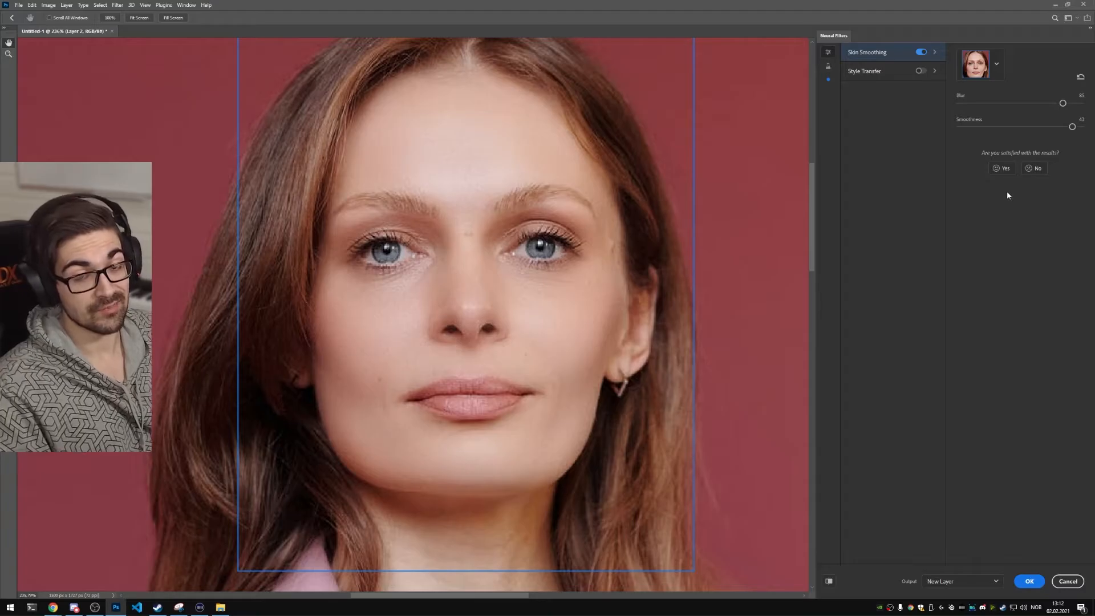
- Compare the skin-smoothed preview with the original face and turn the Skin Smoothing filter off
click(830, 582)
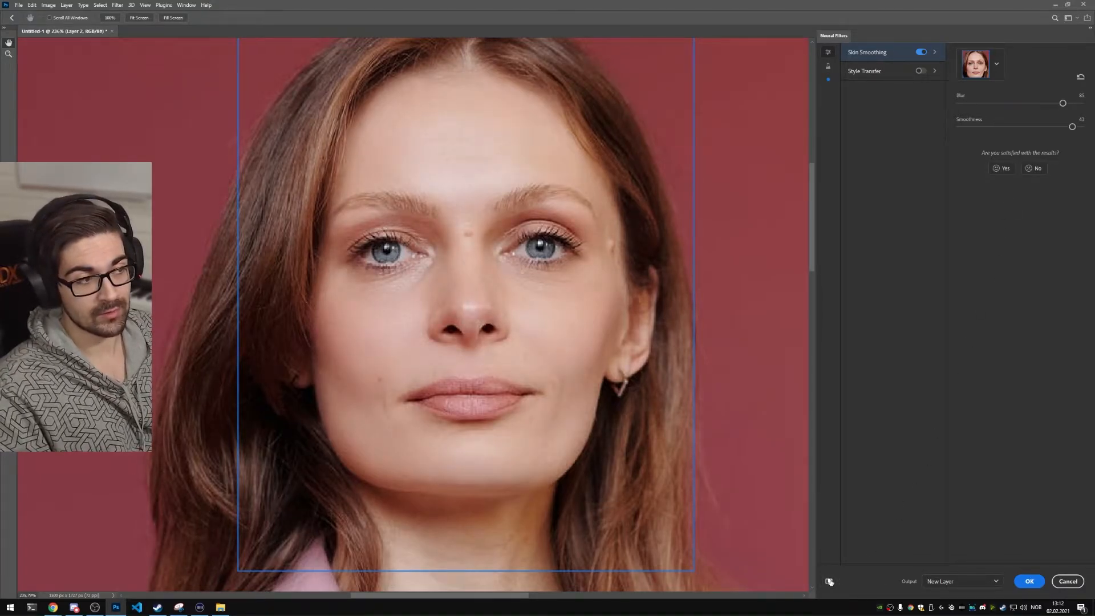
click(830, 581)
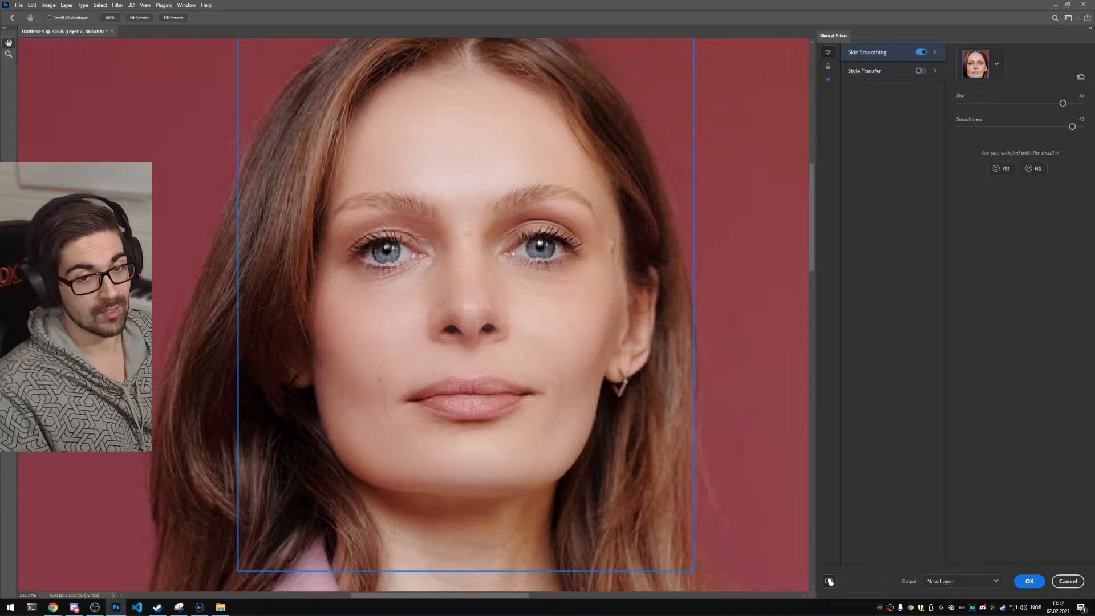
click(923, 52)
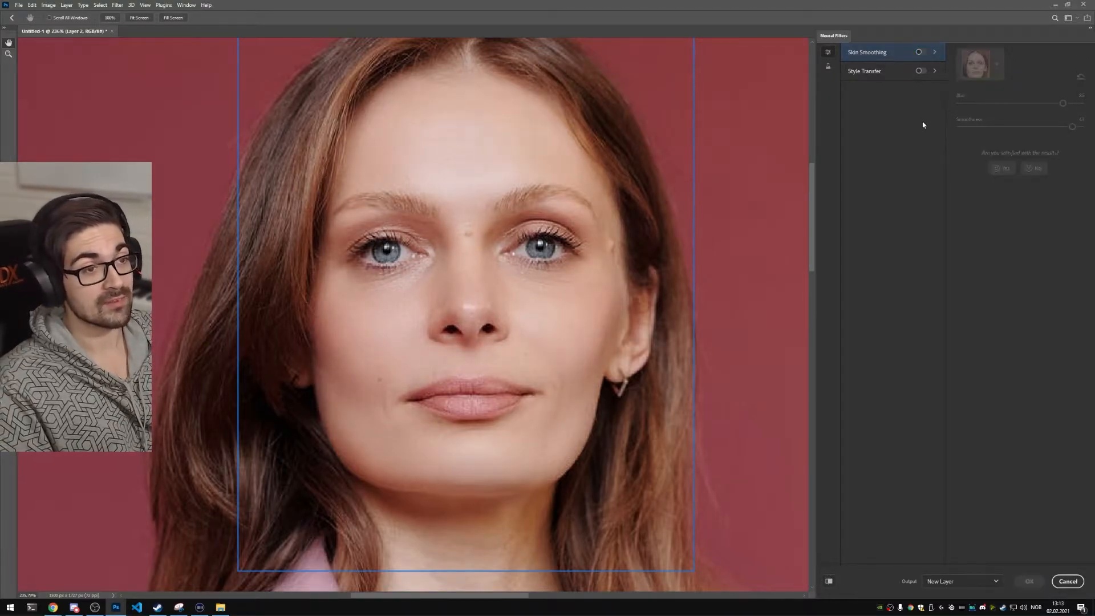
- Turn on Style Transfer for the whole portrait and expand the full list of available styles
click(920, 71)
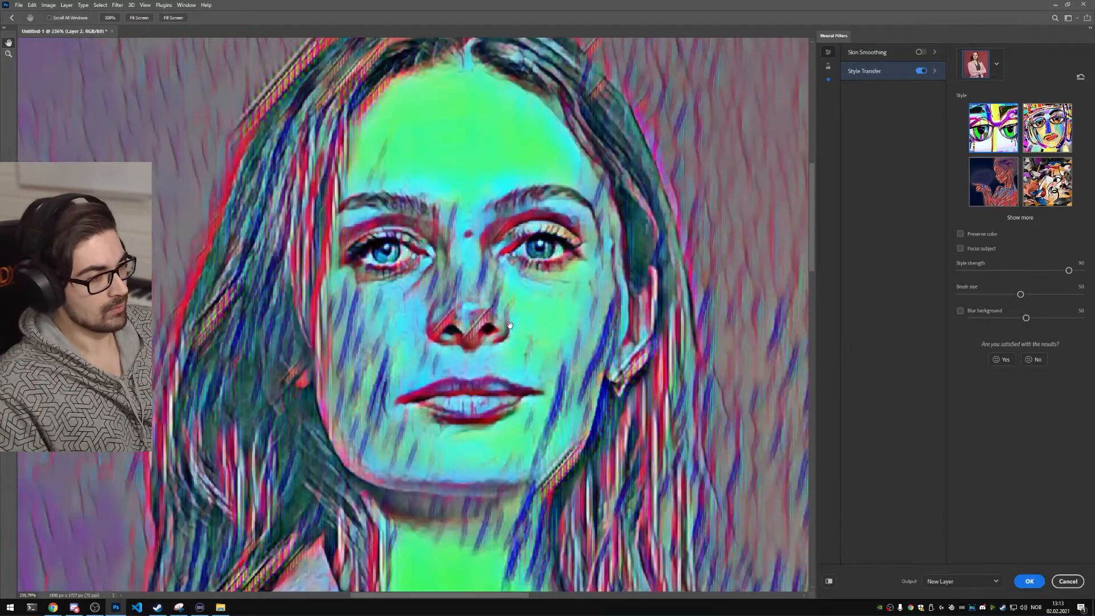
scroll(512, 321, down, 5)
drag(596, 324, 547, 195)
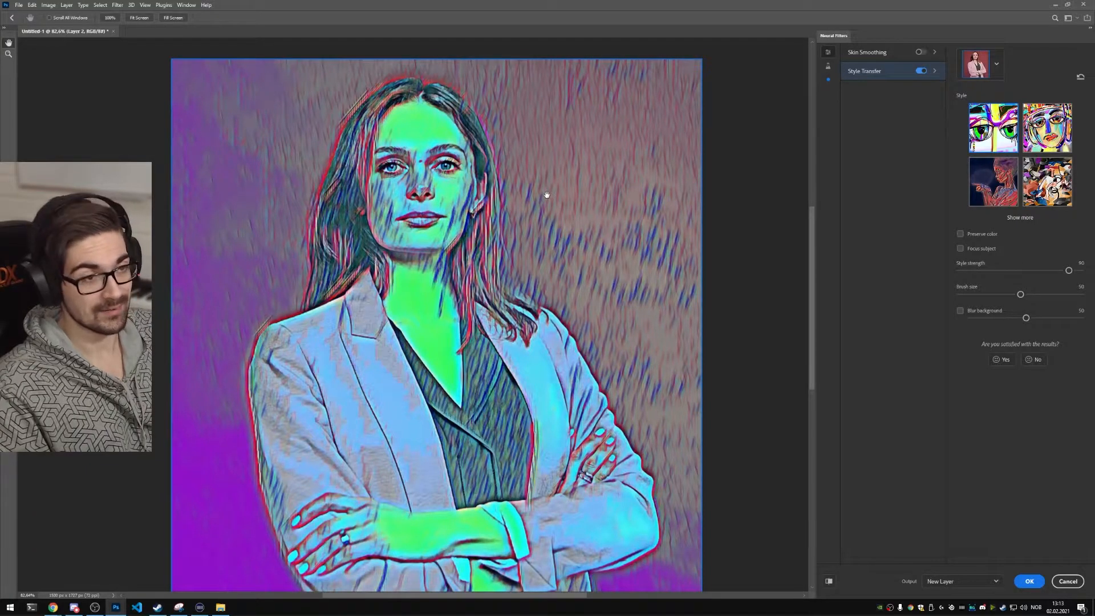
click(1020, 218)
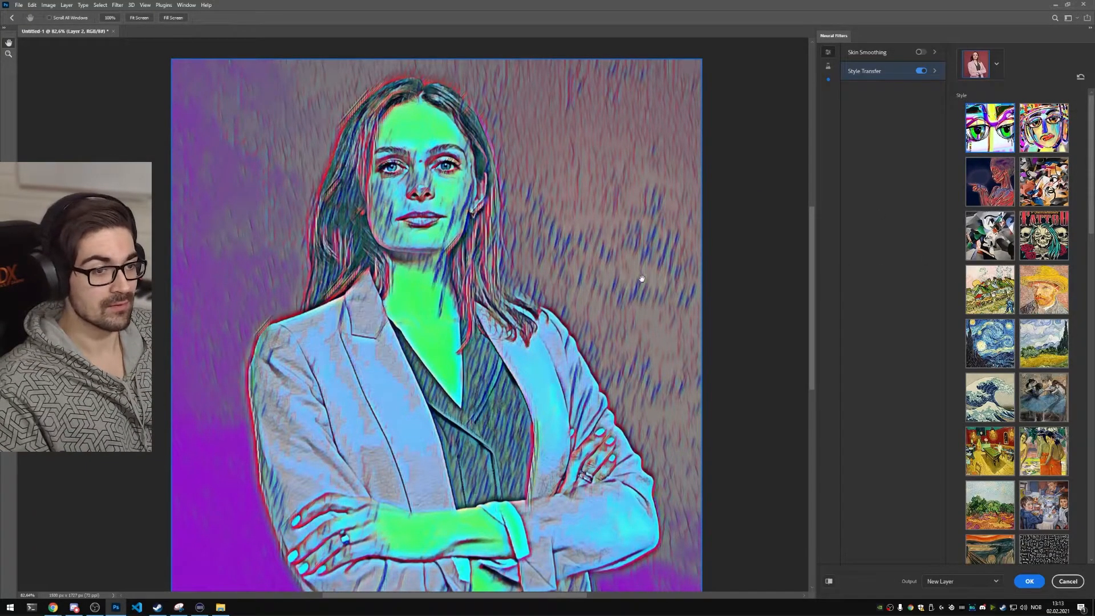
- Try the Starry Night, Great Wave and The Scream painting styles on the portrait, and turn Style Transfer off
click(992, 353)
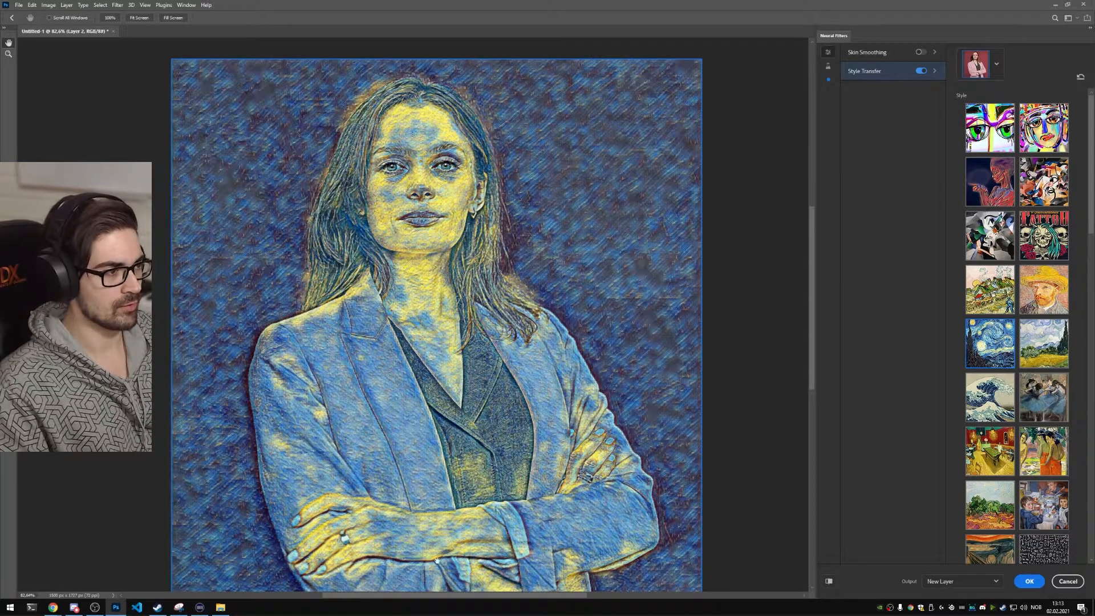
click(989, 404)
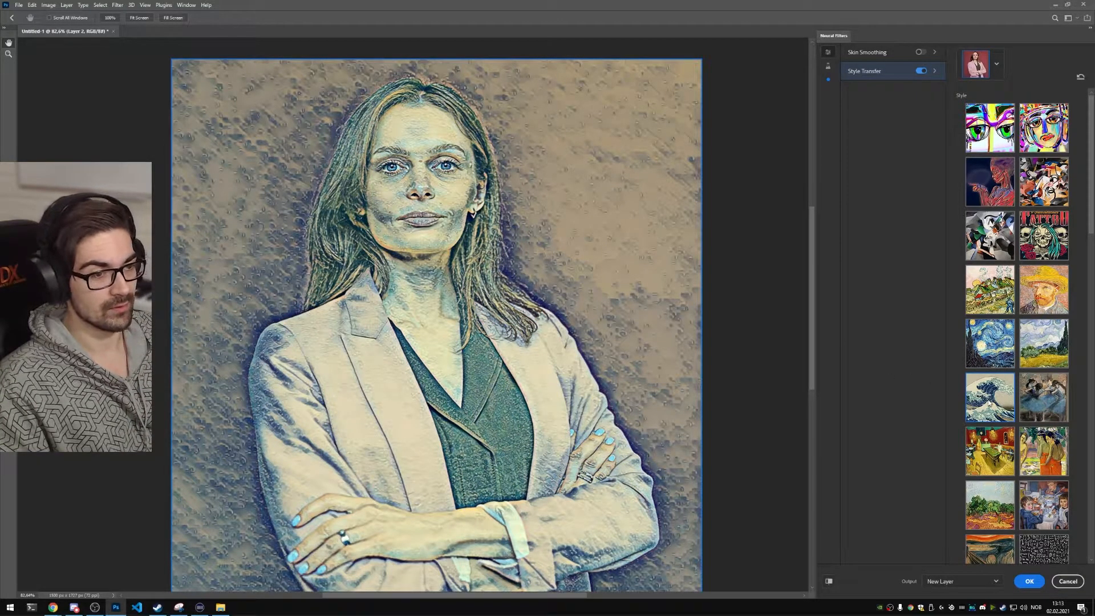
scroll(988, 403, down, 4)
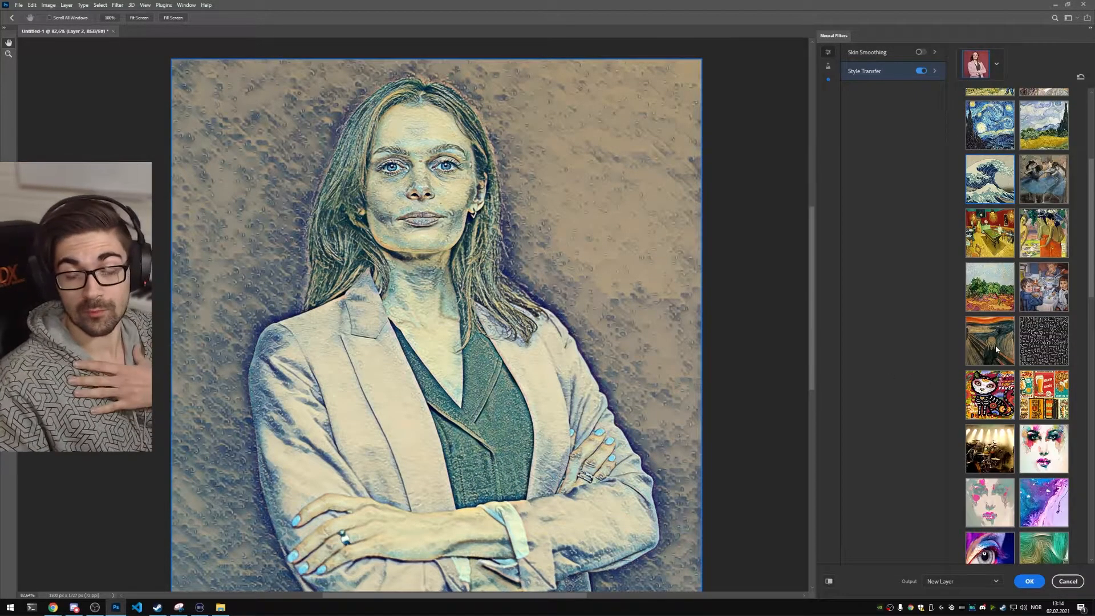
click(997, 349)
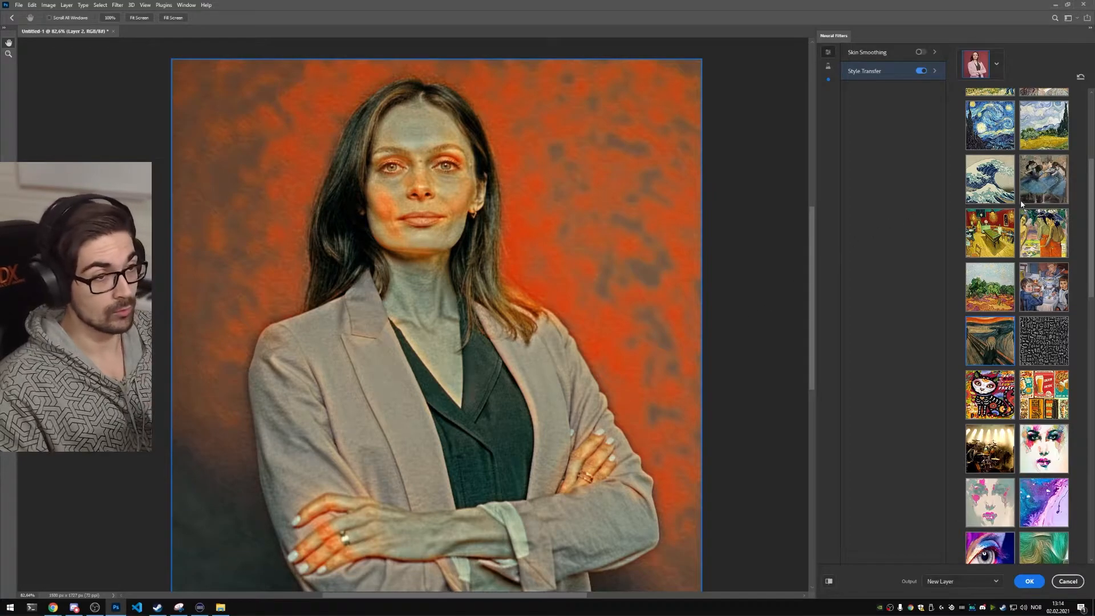
scroll(1022, 203, up, 3)
click(922, 71)
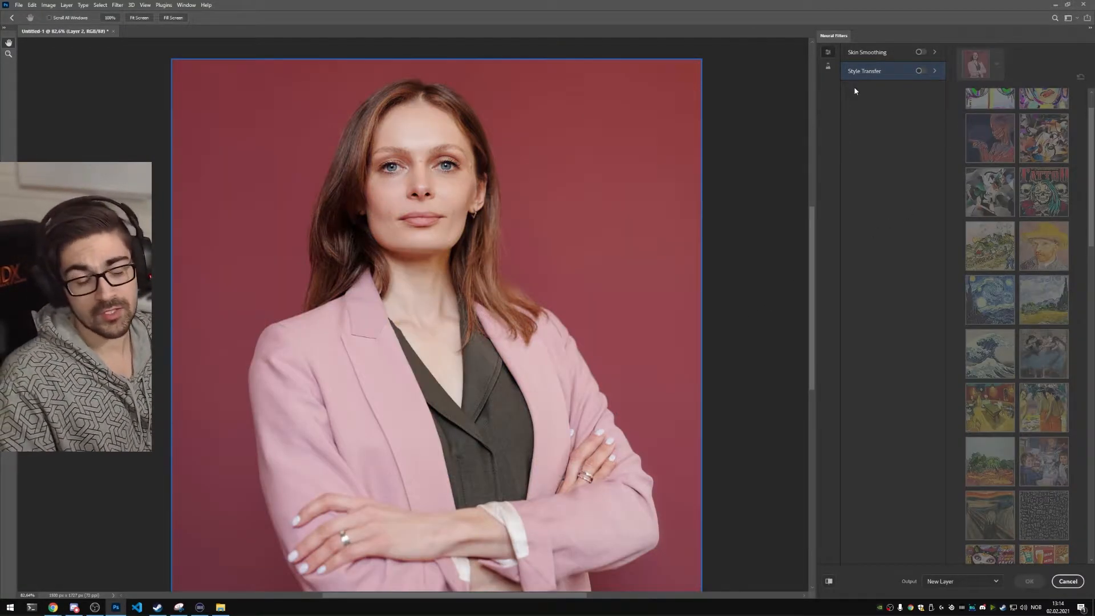
- Turn on the Smart Portrait beta filter and enable its Happiness, Surprise and Anger expressions
click(868, 52)
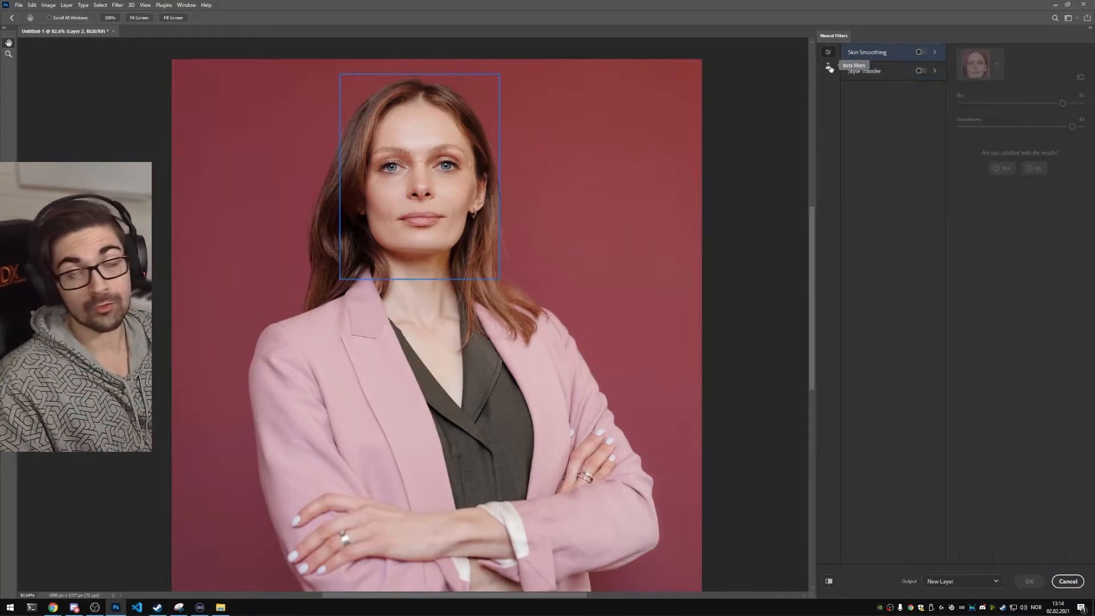
click(829, 68)
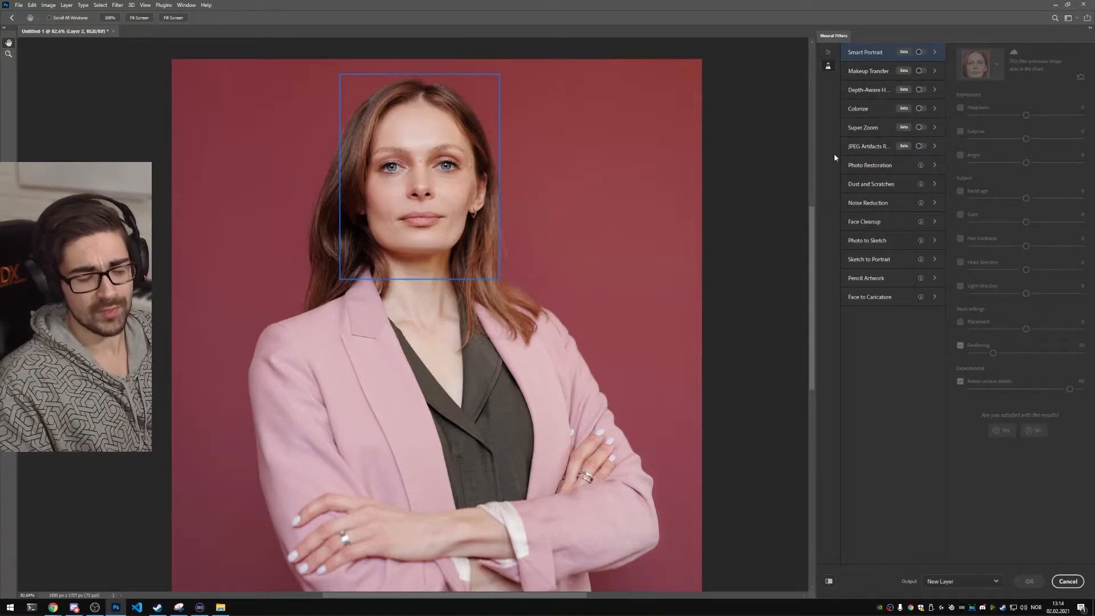
click(921, 52)
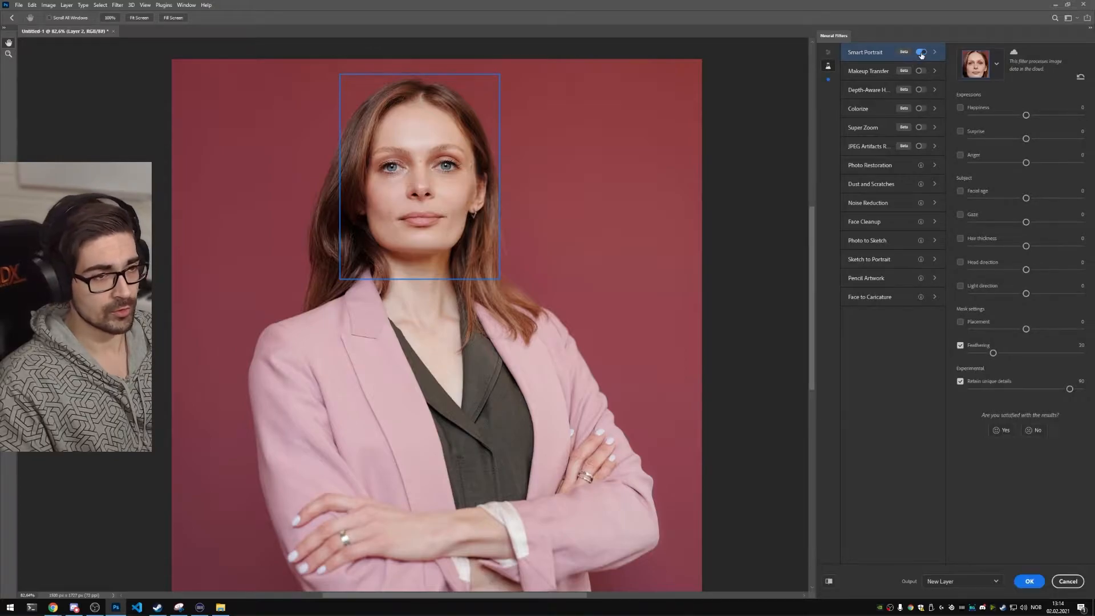
scroll(423, 139, up, 2)
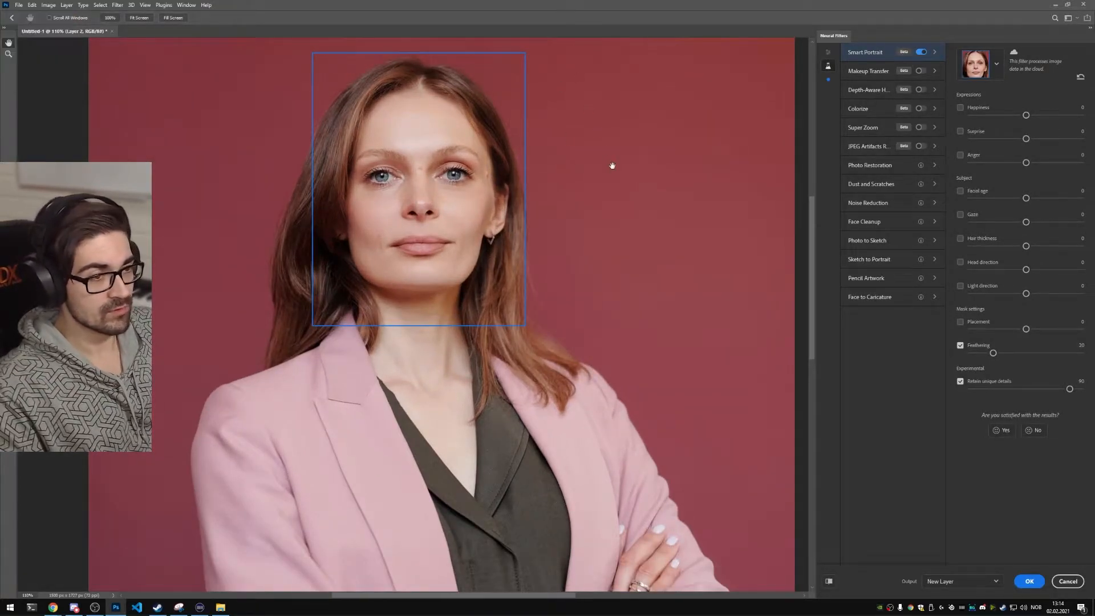
drag(611, 166, 599, 183)
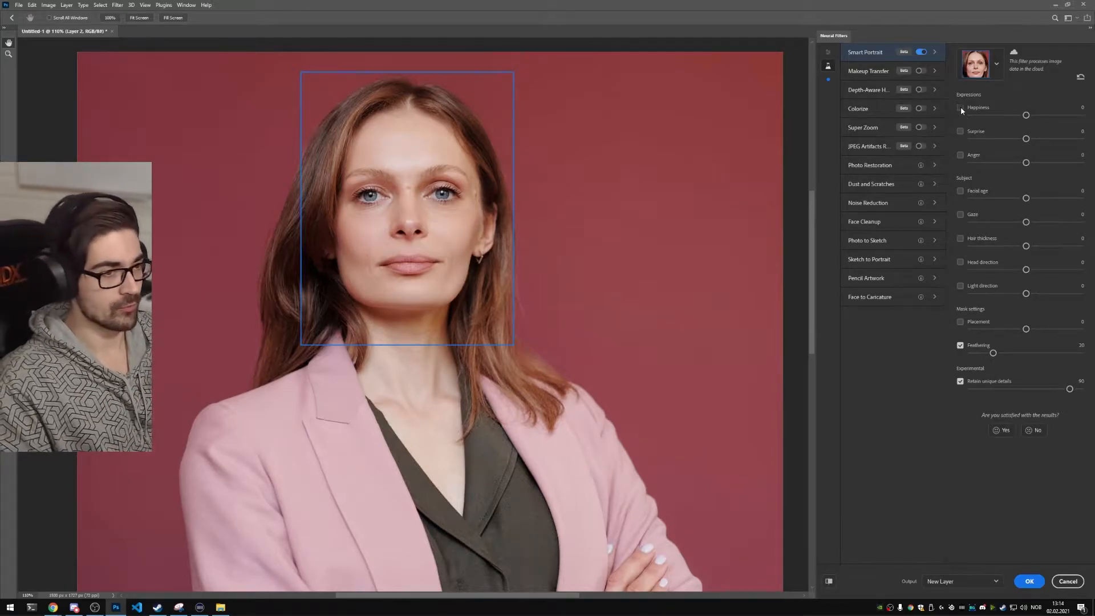
click(961, 131)
click(960, 155)
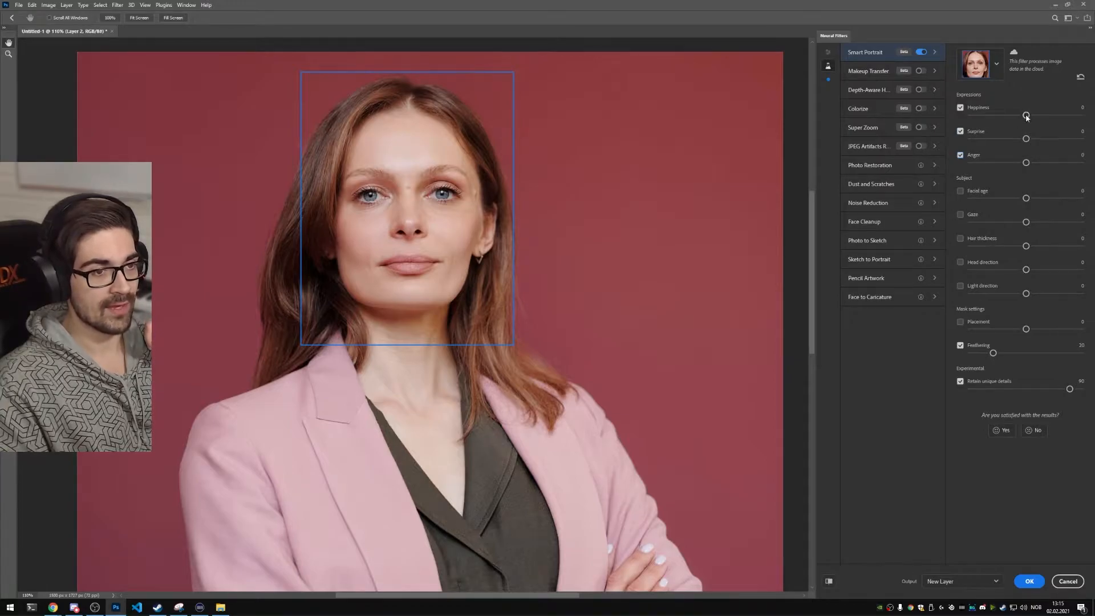
- Try Happiness at -35, -50, 33, 50 and 17 on the face, and disable the Happiness expression
drag(1026, 116, 988, 117)
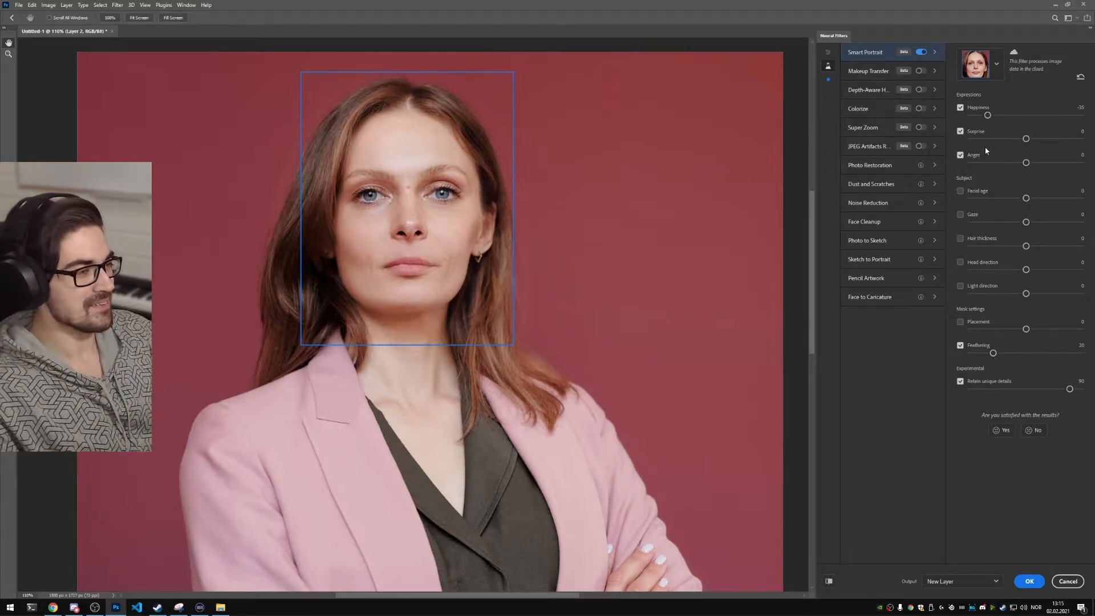
click(990, 117)
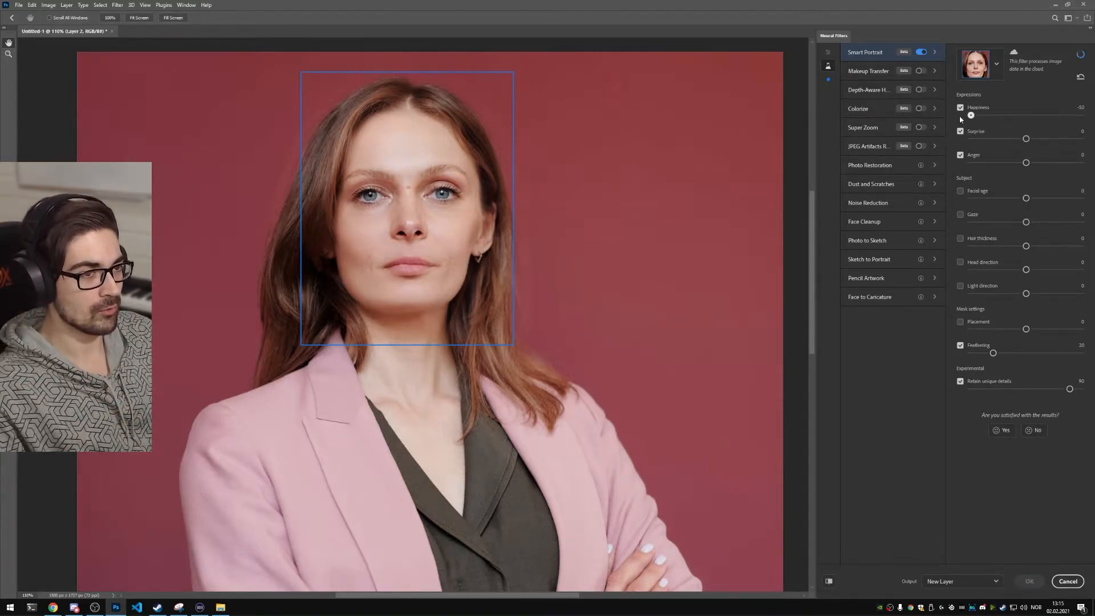
drag(971, 116, 1063, 117)
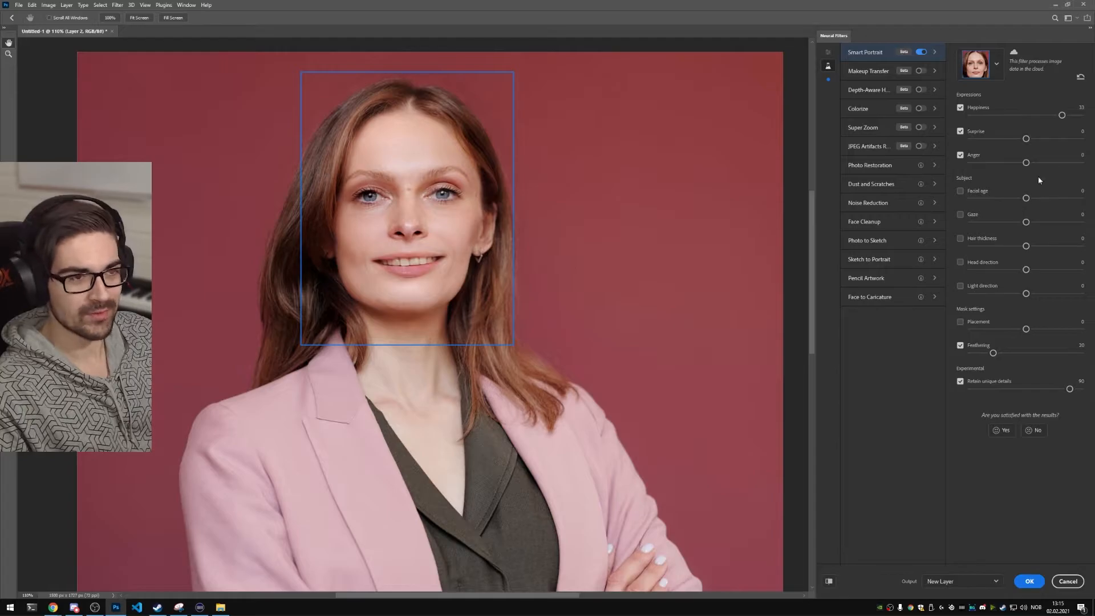
drag(1063, 116, 1081, 115)
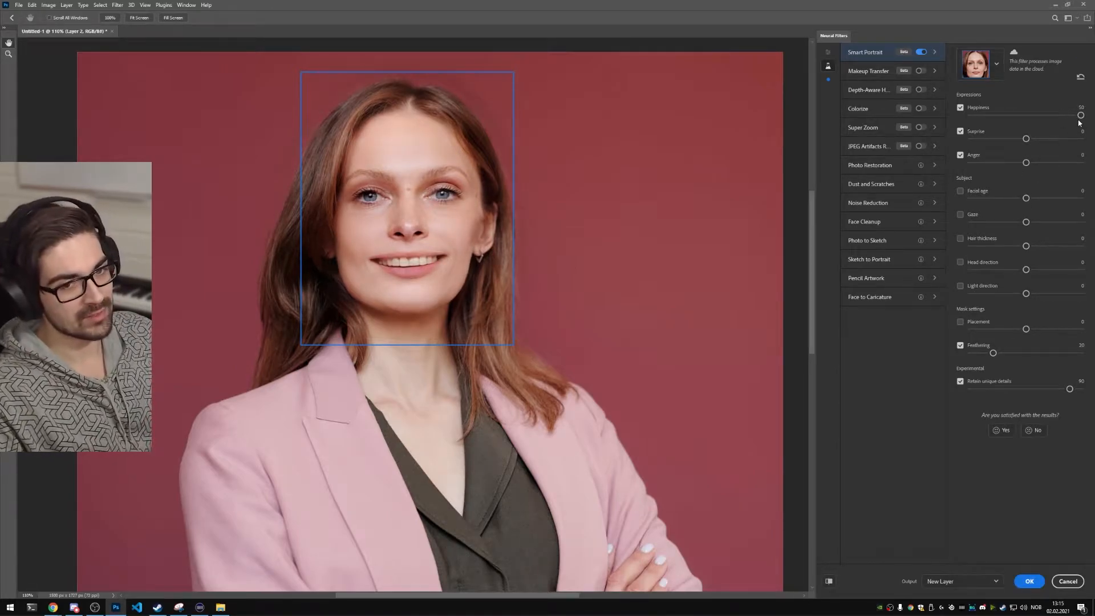
drag(1081, 116, 1045, 117)
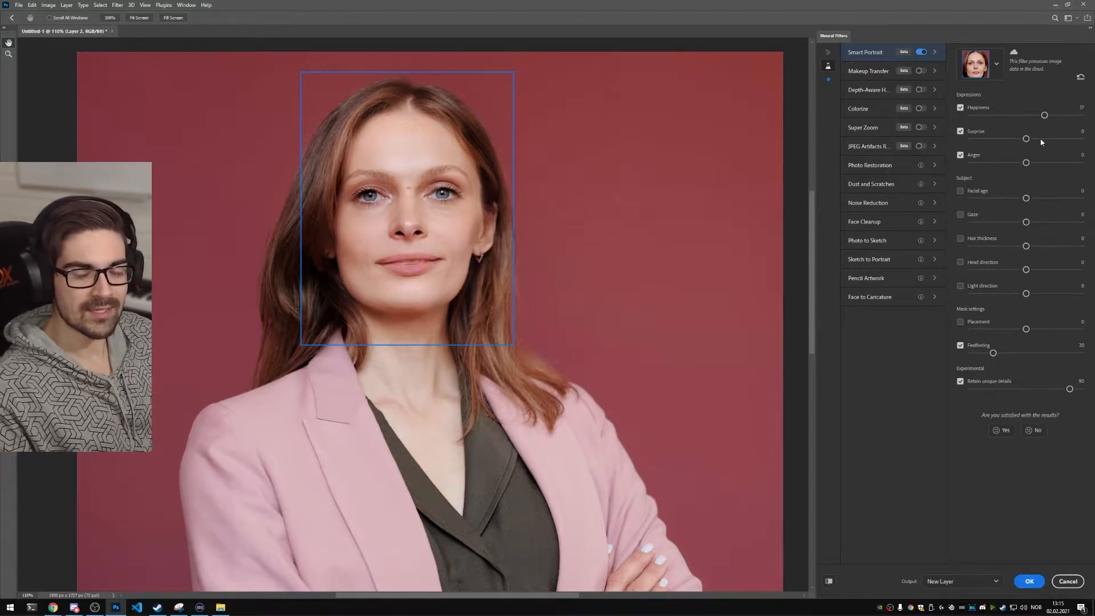
click(961, 107)
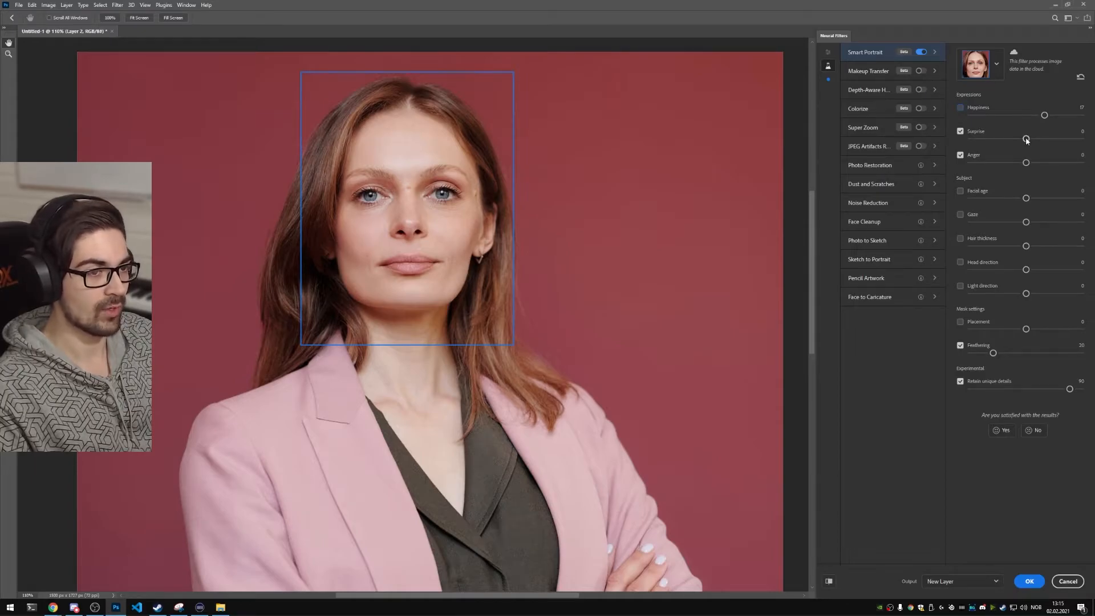
- Try the Surprise expression at -50 and 50, and disable it
drag(1026, 139, 971, 140)
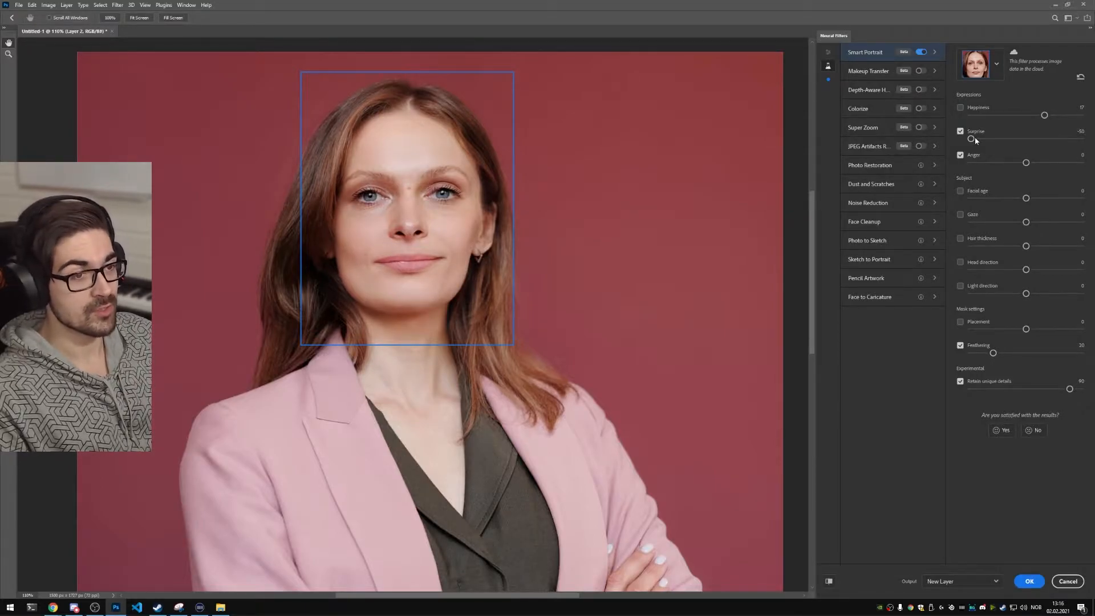
drag(972, 139, 1092, 141)
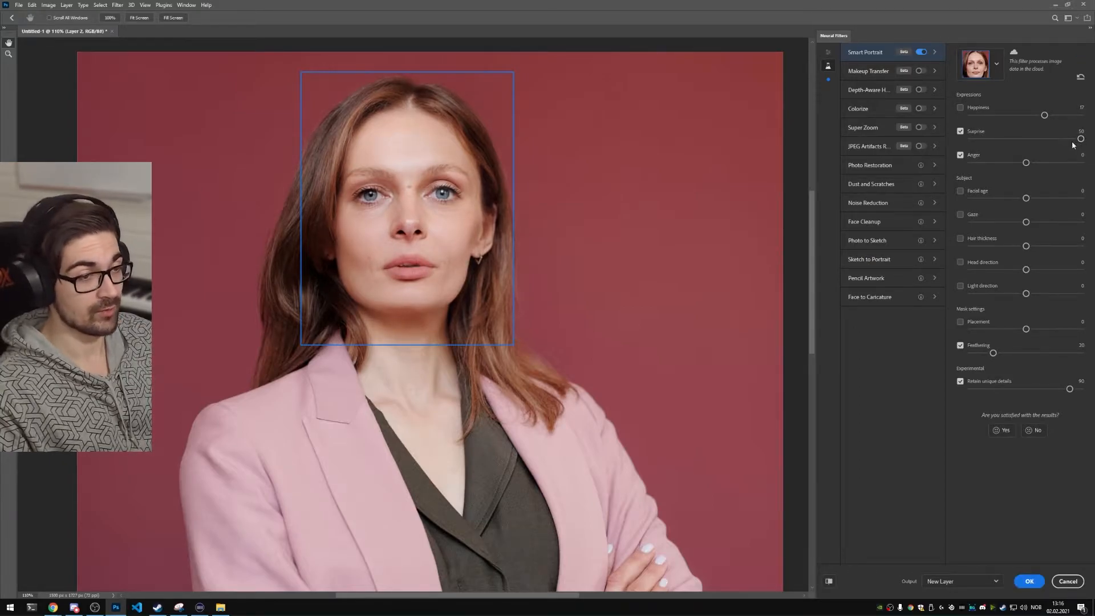
click(962, 132)
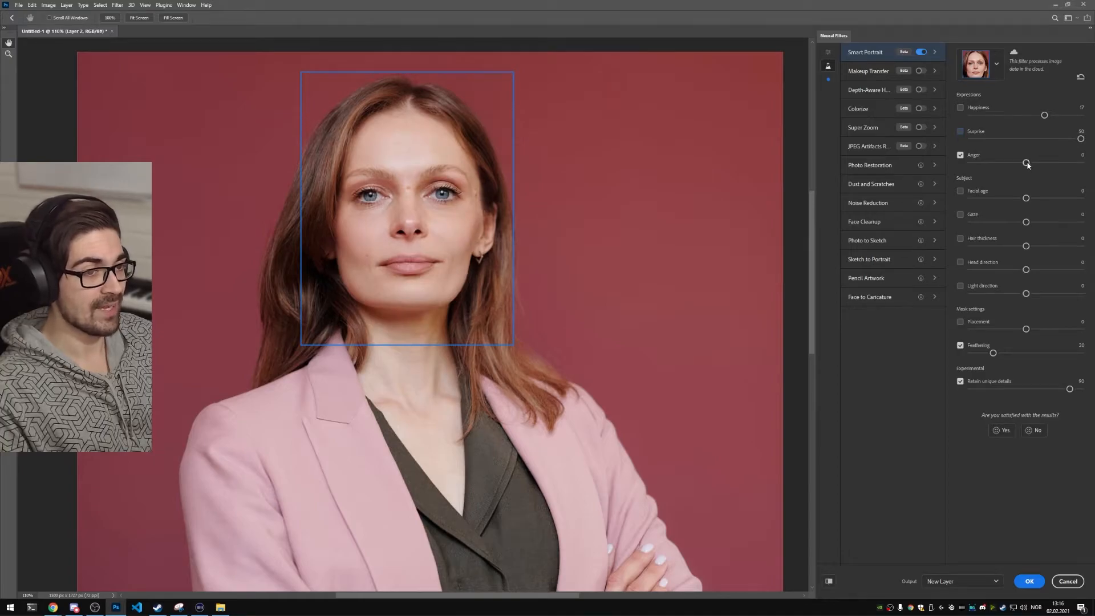
- Raise the Anger expression in Smart Portrait to 33
drag(1027, 165, 1052, 164)
drag(1053, 163, 1064, 164)
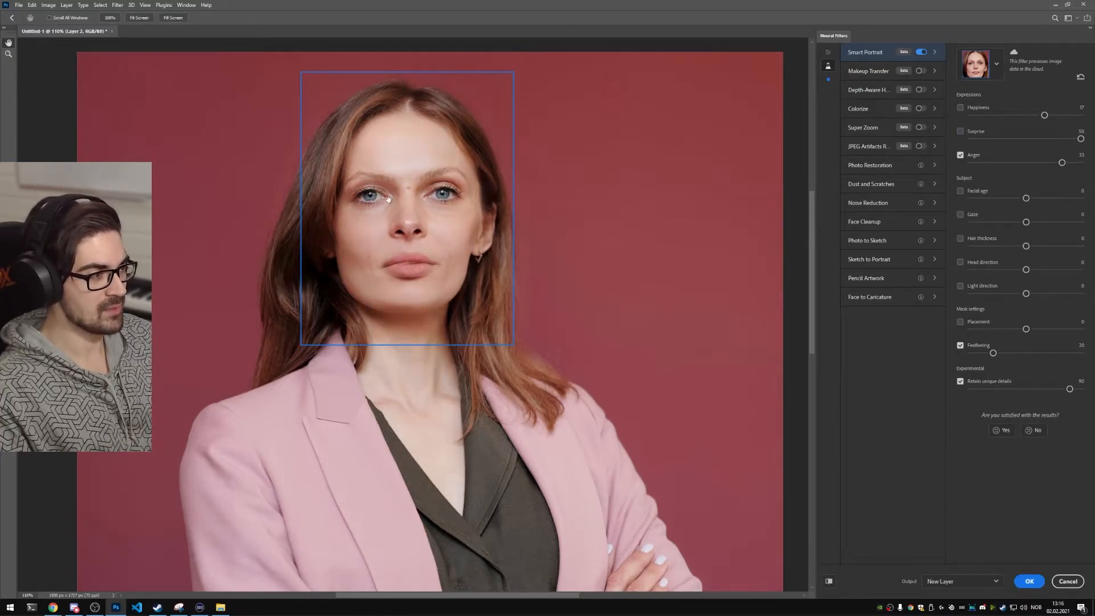
- Try the Smart Portrait Anger expression at -49, and disable it
drag(1061, 164, 969, 163)
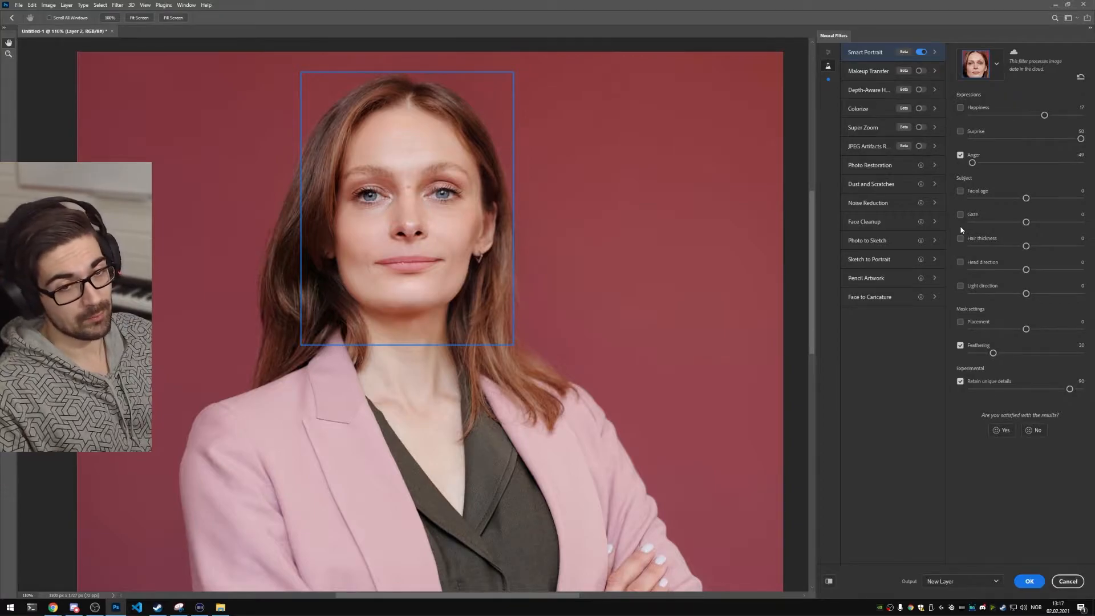
click(962, 155)
- Try the Smart Portrait facial age at -40 and 32, comparing the younger version with the original, and disable it
click(961, 191)
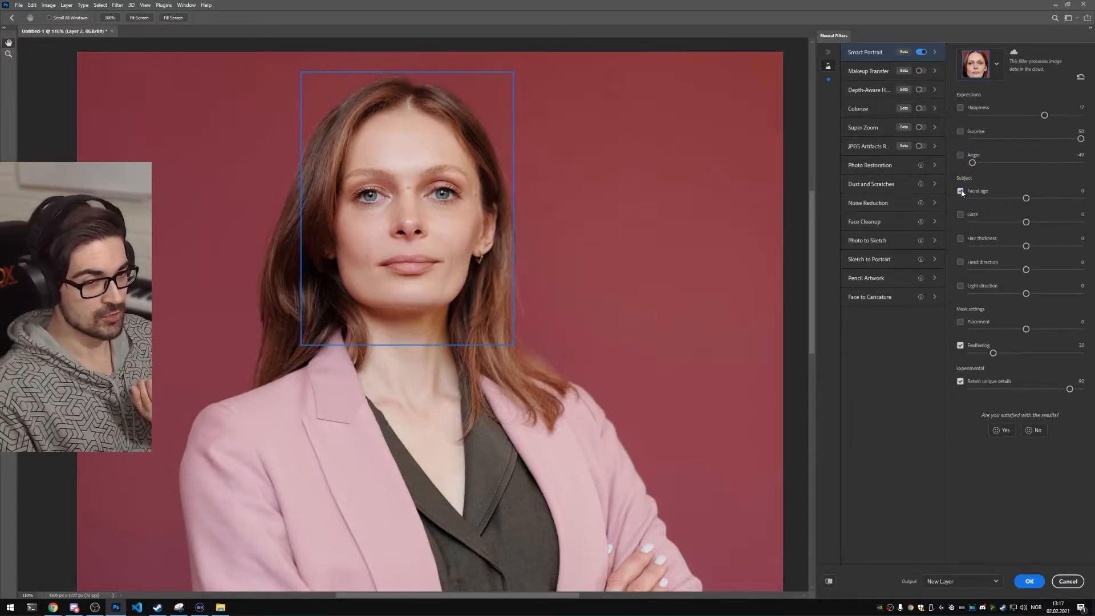
drag(1026, 198, 982, 198)
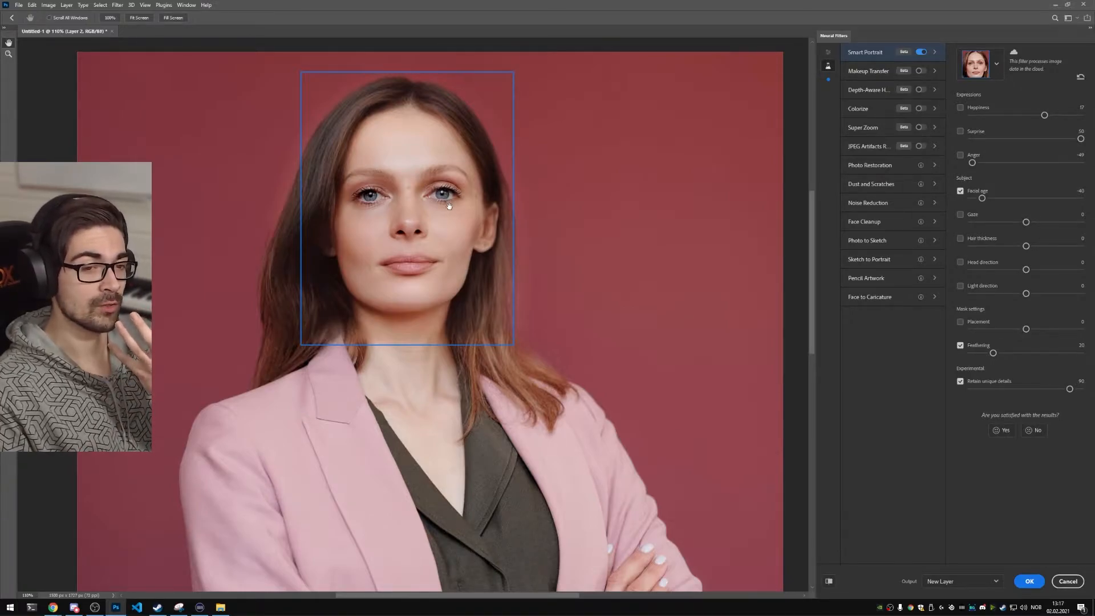
click(829, 582)
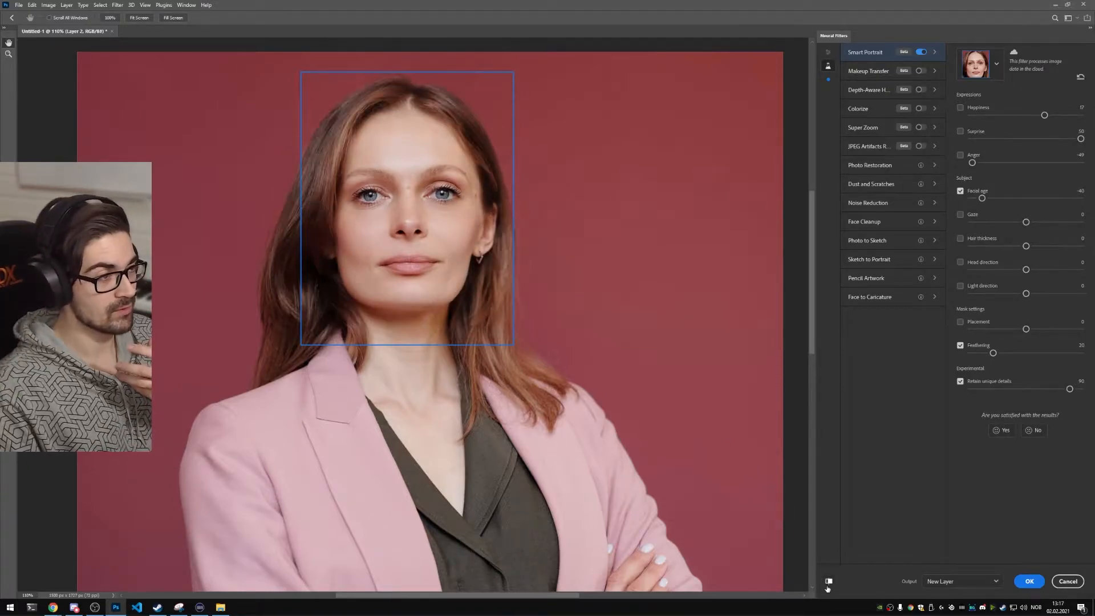
click(828, 586)
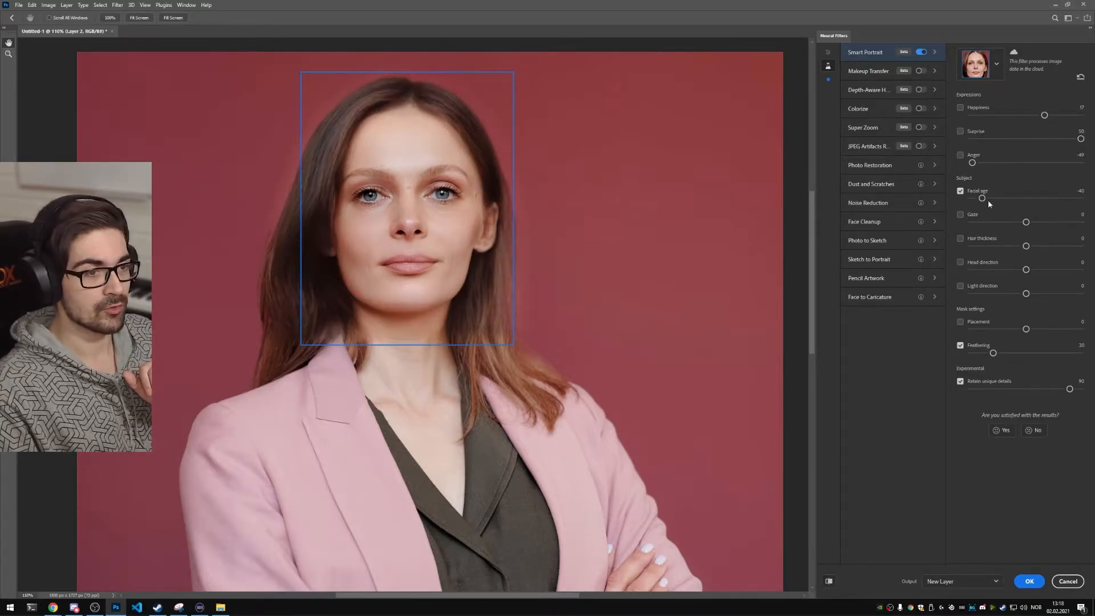
drag(1001, 199, 1061, 198)
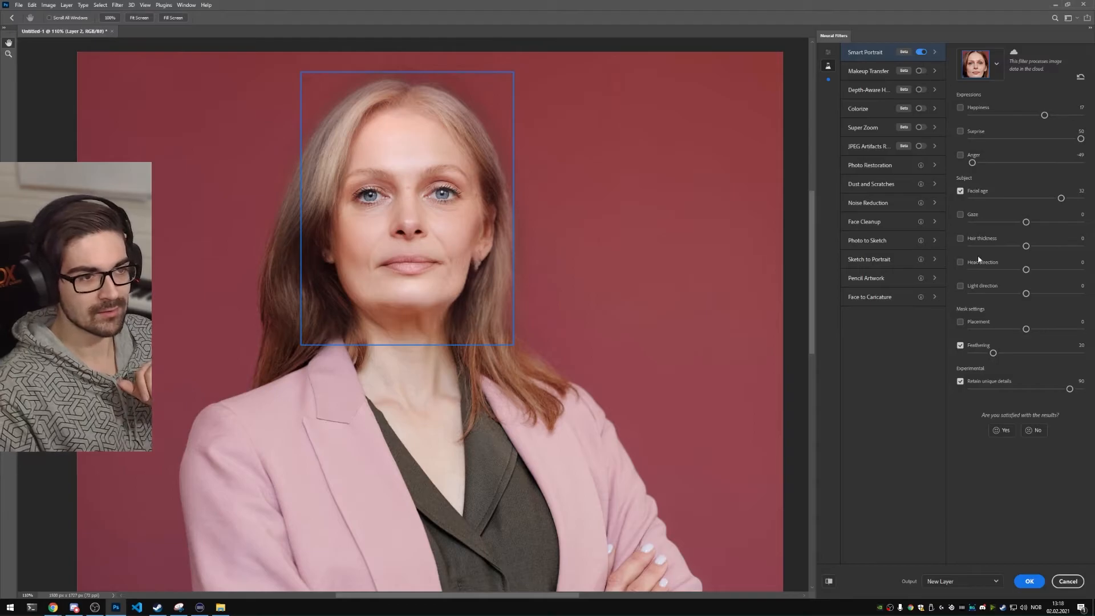
click(960, 192)
- Try shifting the woman's gaze in Smart Portrait to 18 and 44
drag(1026, 222, 1047, 222)
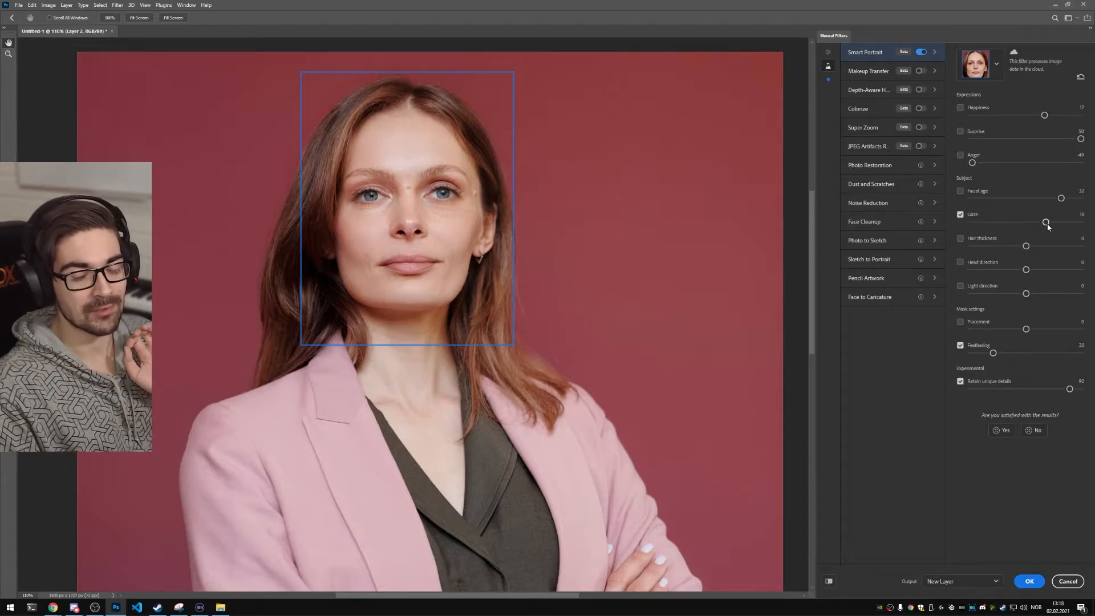
mouse_move(1048, 226)
mouse_down()
mouse_move(982, 224)
mouse_move(1062, 223)
mouse_up()
click(1075, 223)
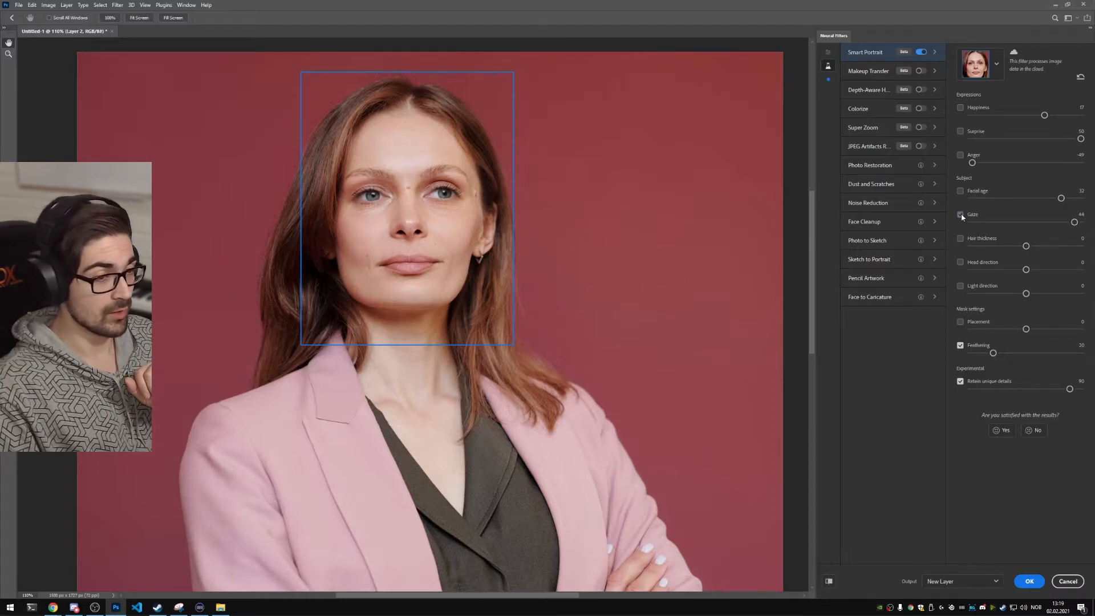
- Try Smart Portrait hair thickness at -31 and 35, compare the thicker hair with the original, and disable the setting
click(960, 239)
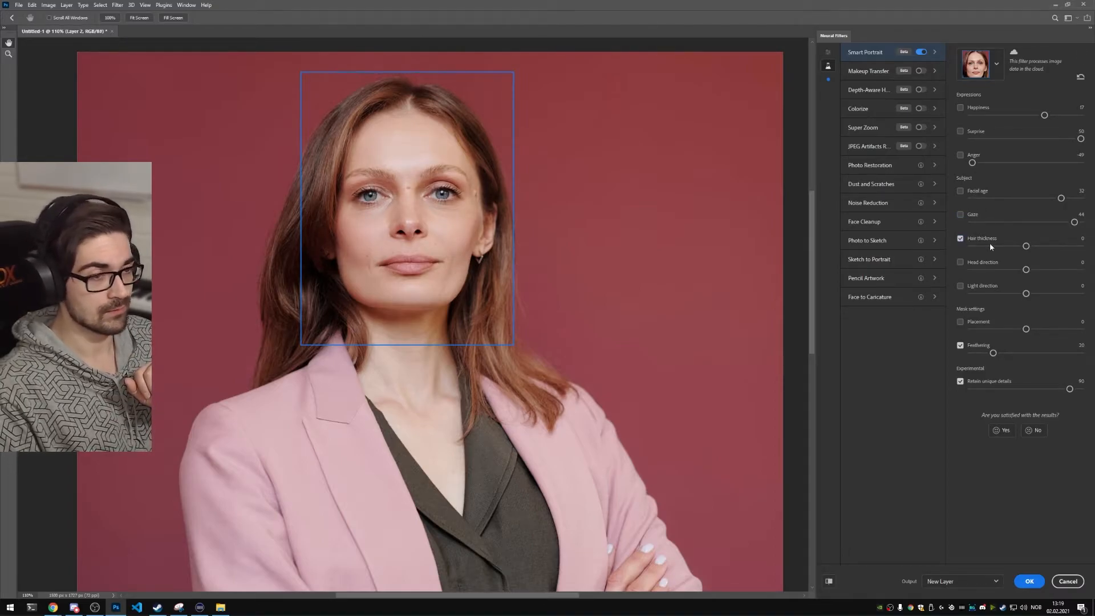
drag(1026, 246, 992, 247)
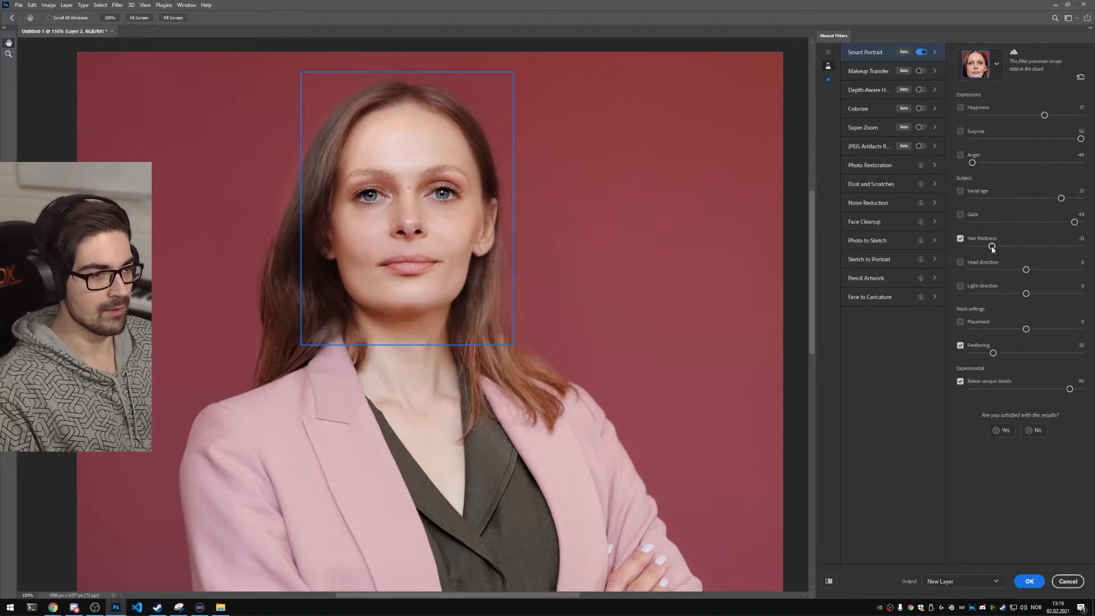
click(1064, 246)
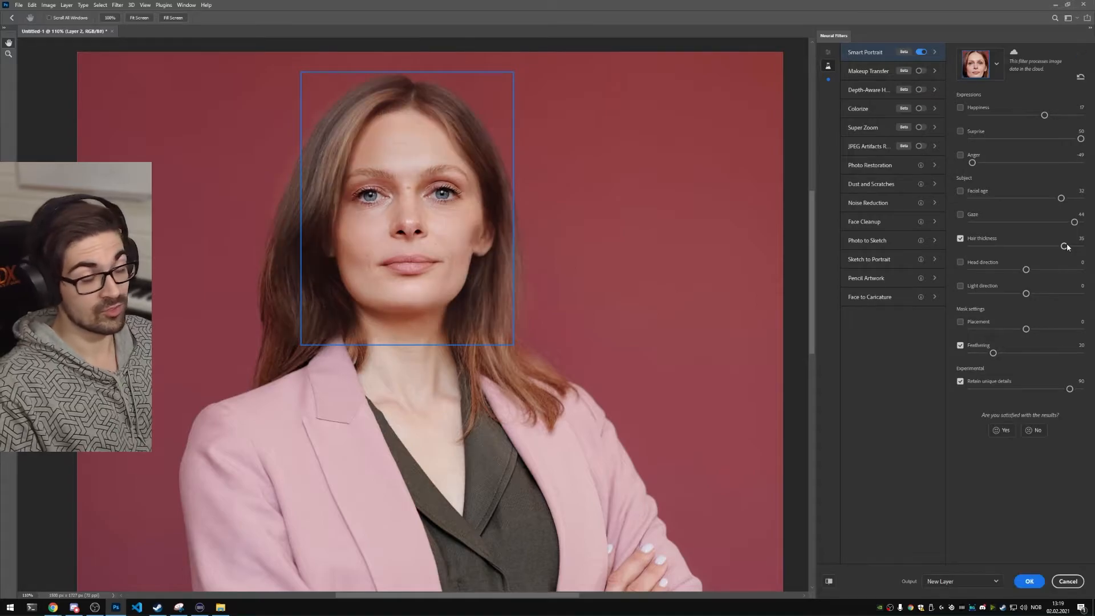
click(829, 581)
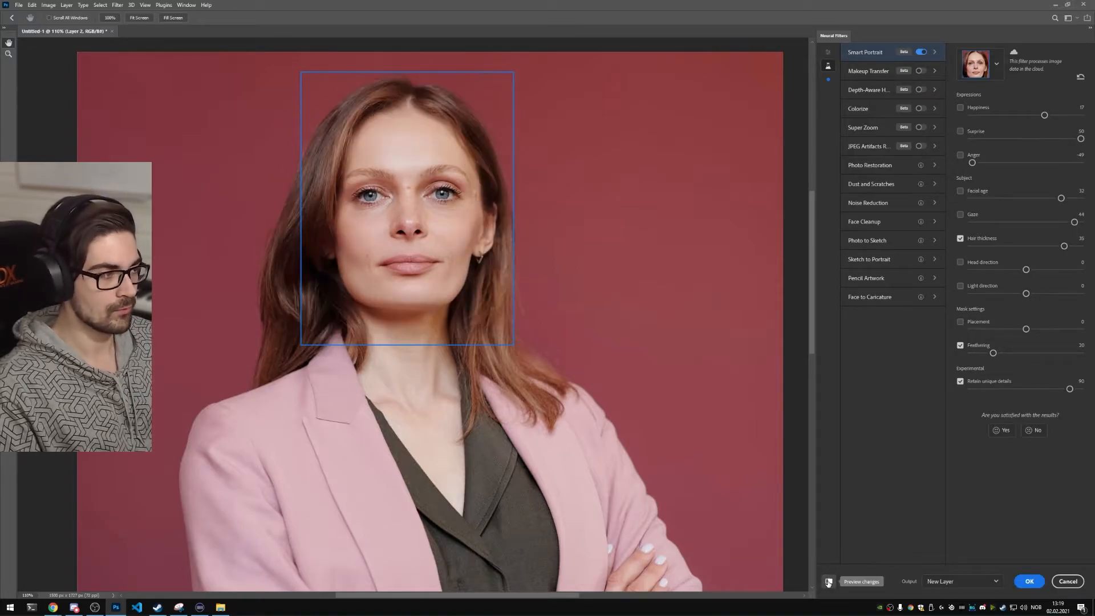
click(829, 582)
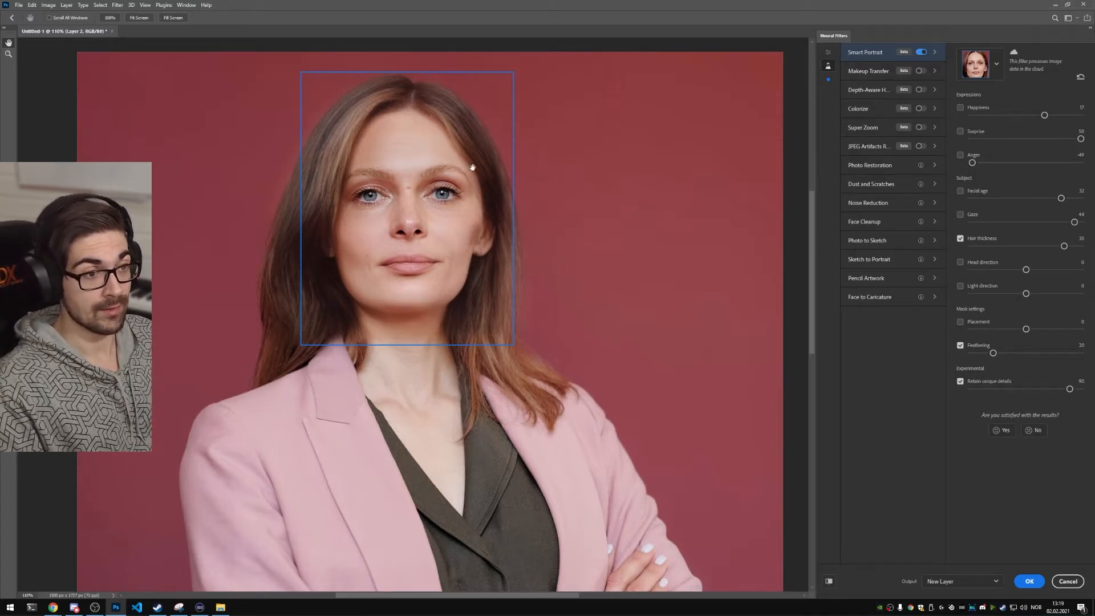
click(961, 239)
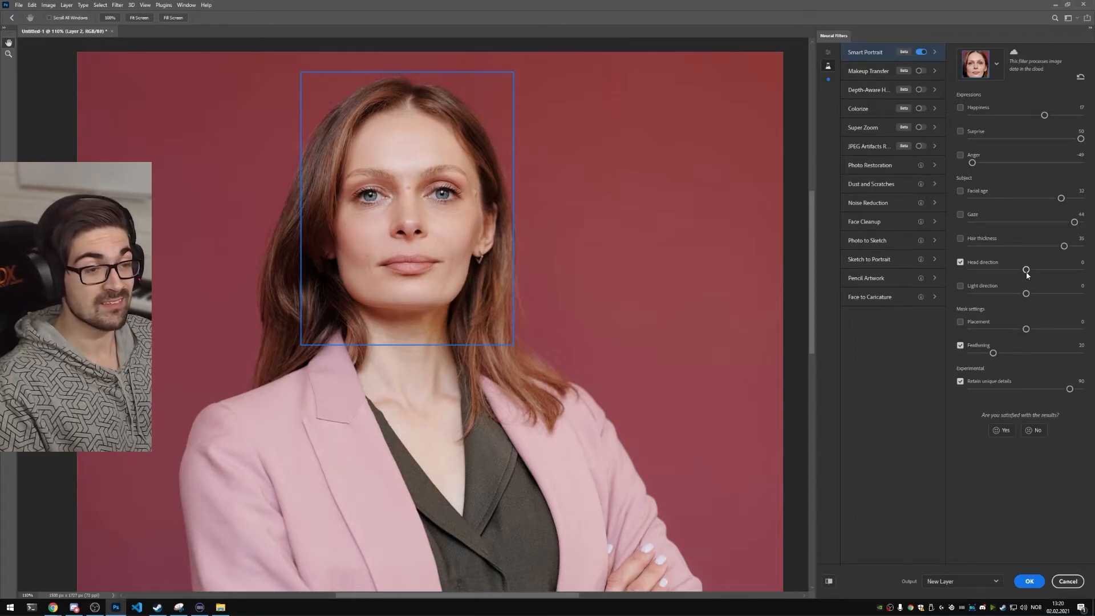
- Try the Smart Portrait head direction at 13, 25 and -15, and disable it
drag(1027, 272, 1042, 271)
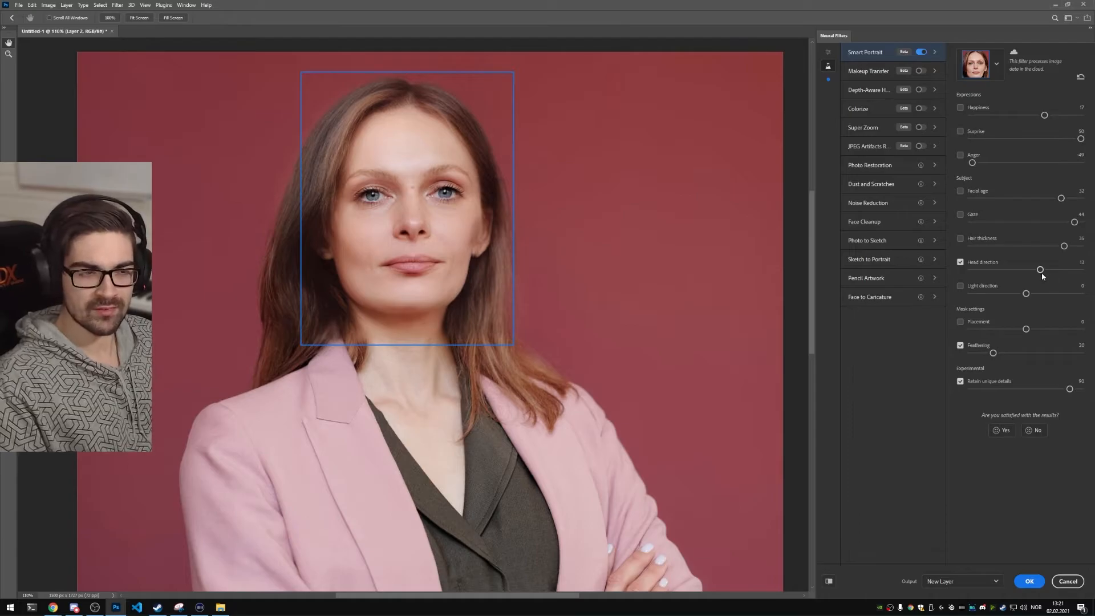
drag(1042, 274, 1056, 276)
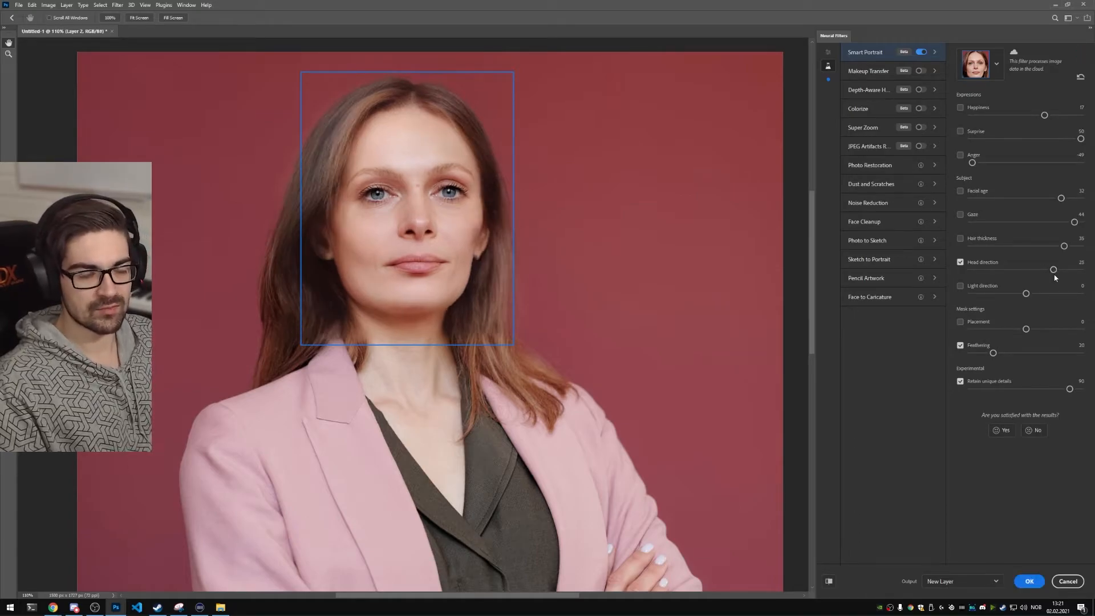
drag(1054, 272, 1010, 271)
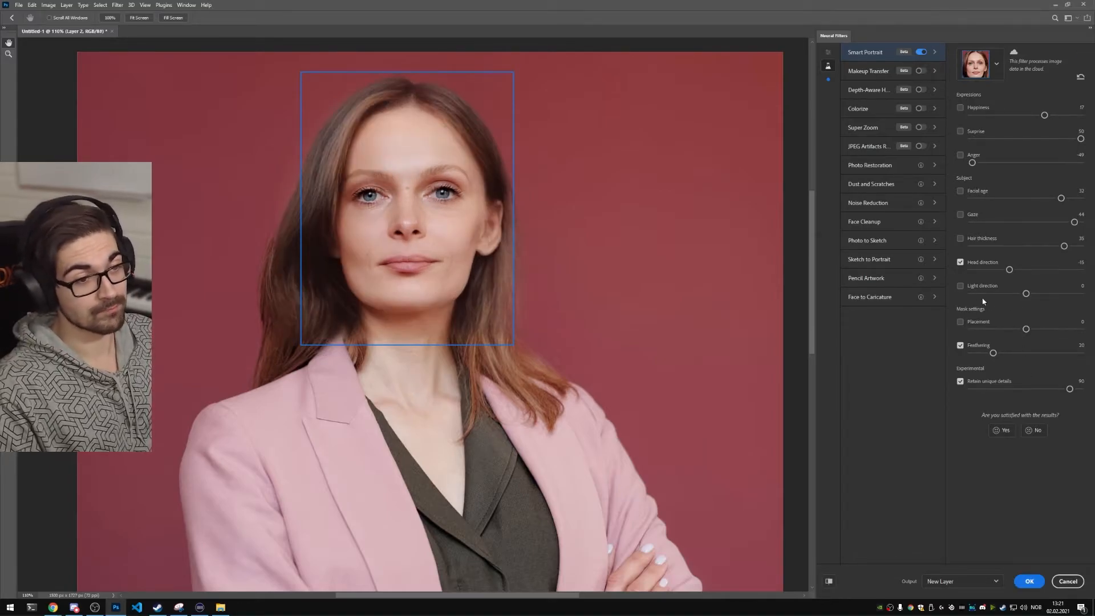
click(961, 261)
- Try the Smart Portrait light direction at 25 and at a negative value, and turn the filter off
click(960, 286)
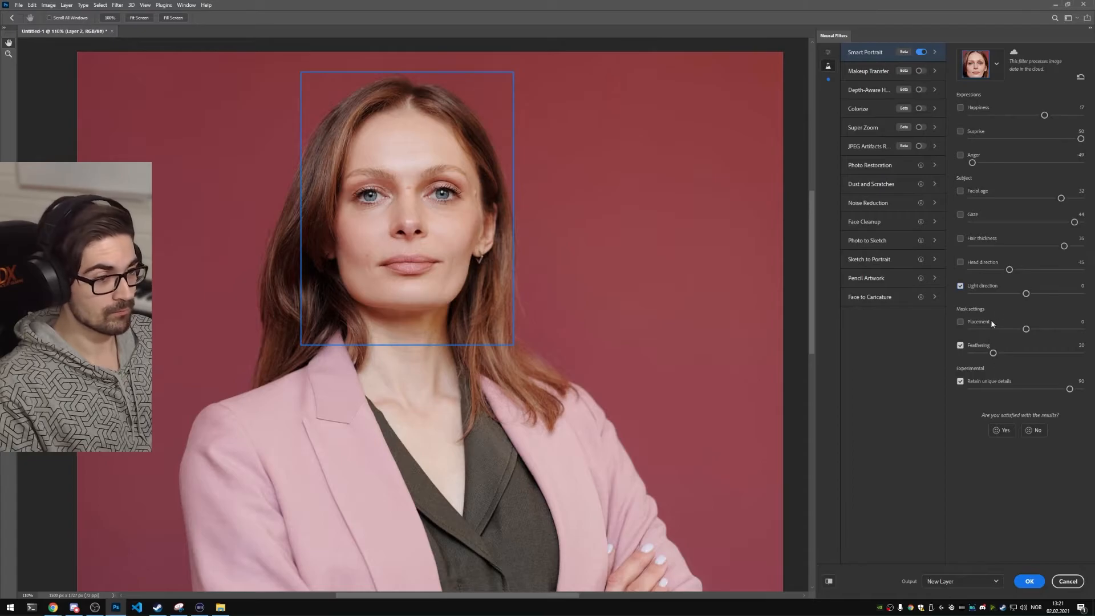
drag(1032, 293, 1056, 295)
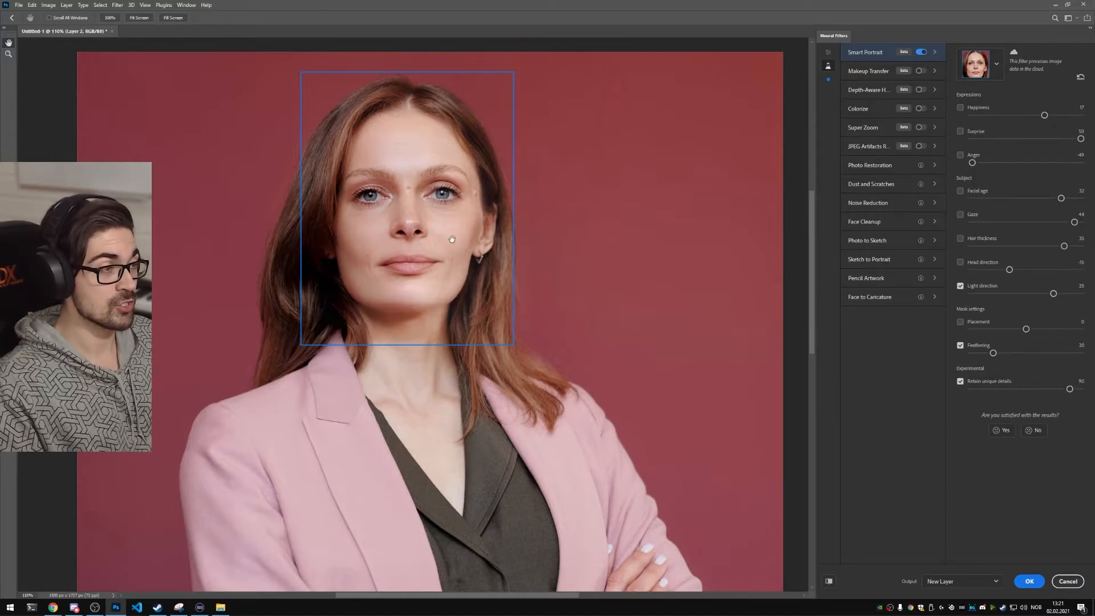
drag(1054, 297, 981, 297)
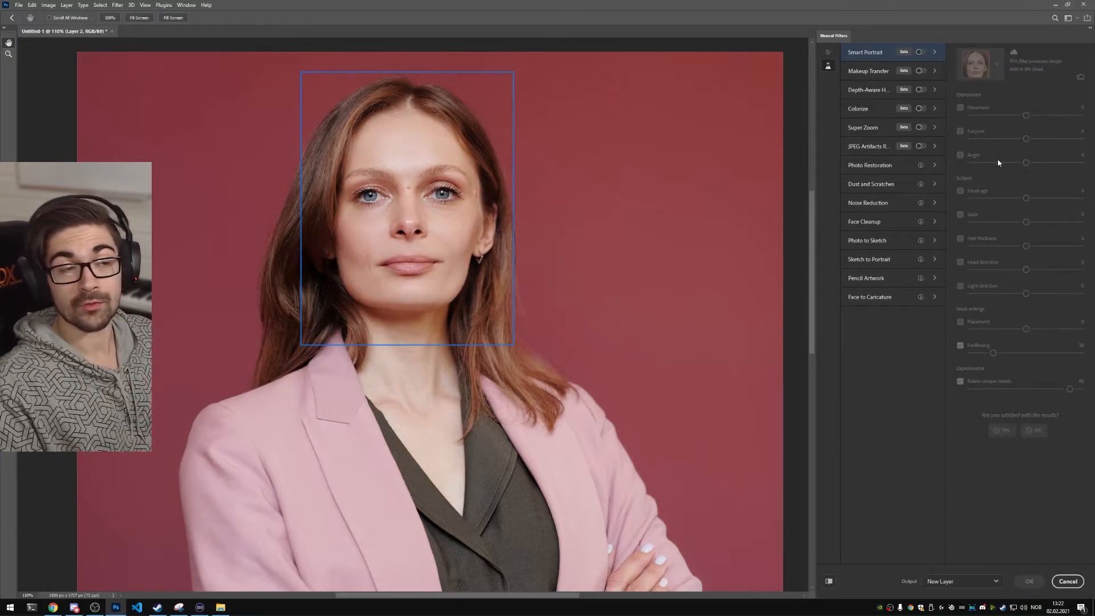
- Try the Depth-Aware Haze filter on the portrait with haze at 78 and warmth at -23
click(868, 92)
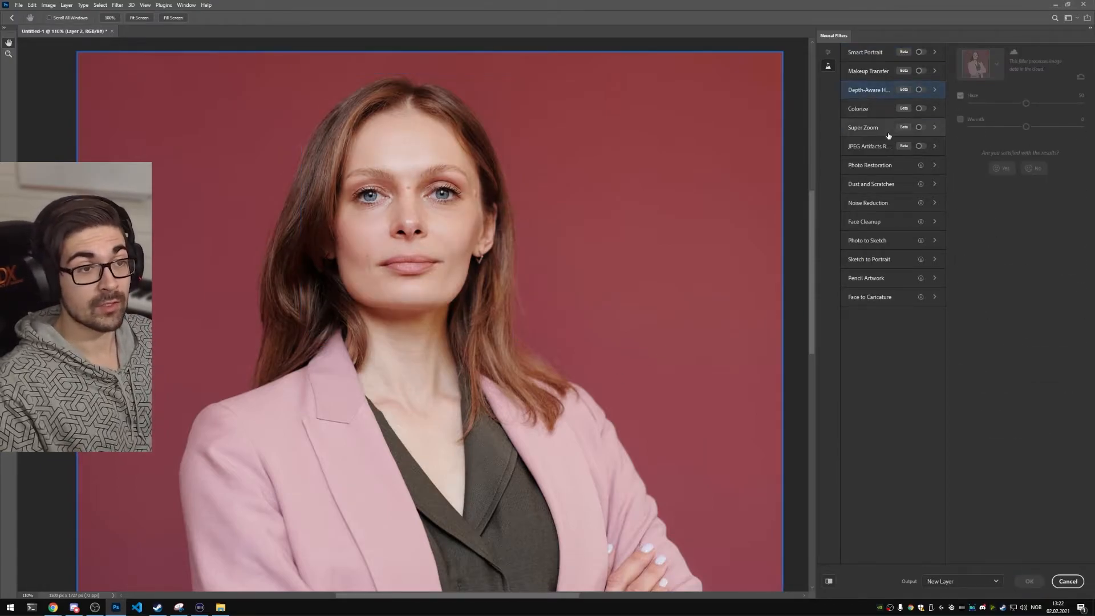
click(921, 90)
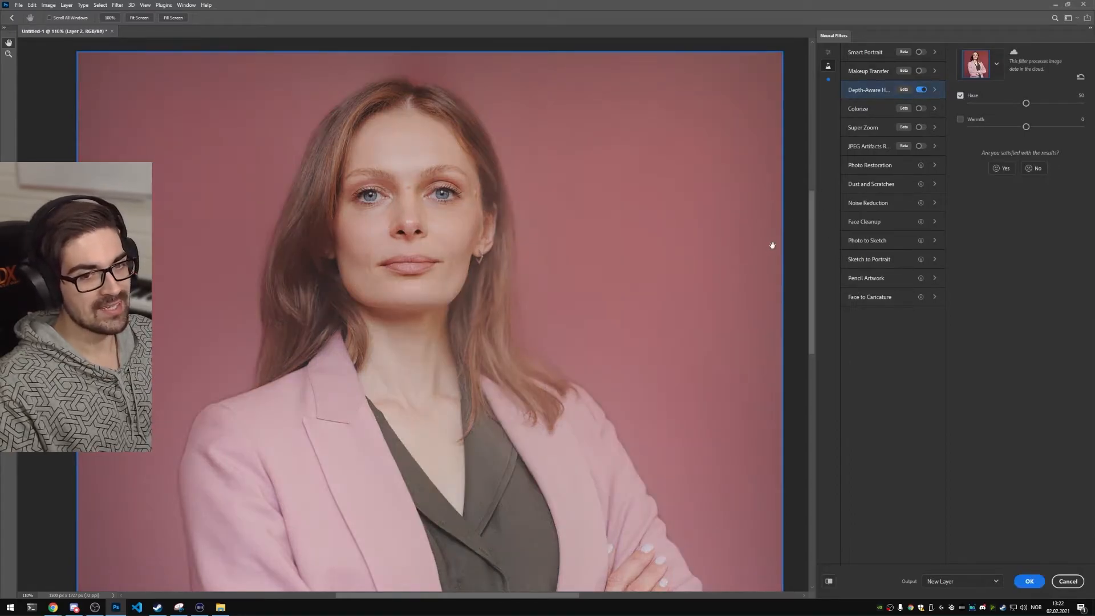
scroll(570, 304, down, 2)
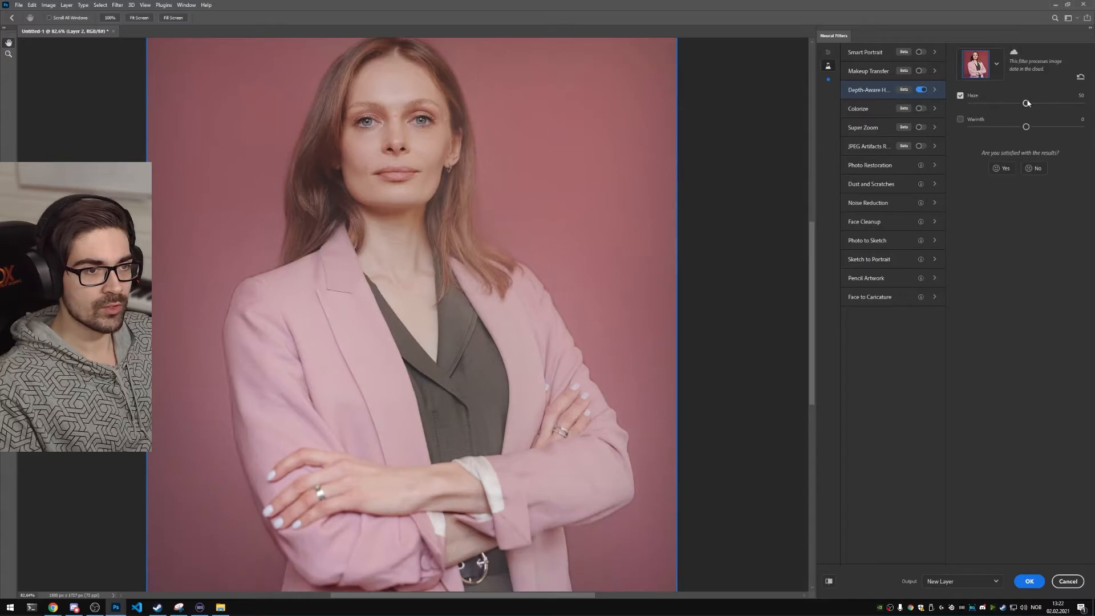
drag(1027, 103, 1057, 103)
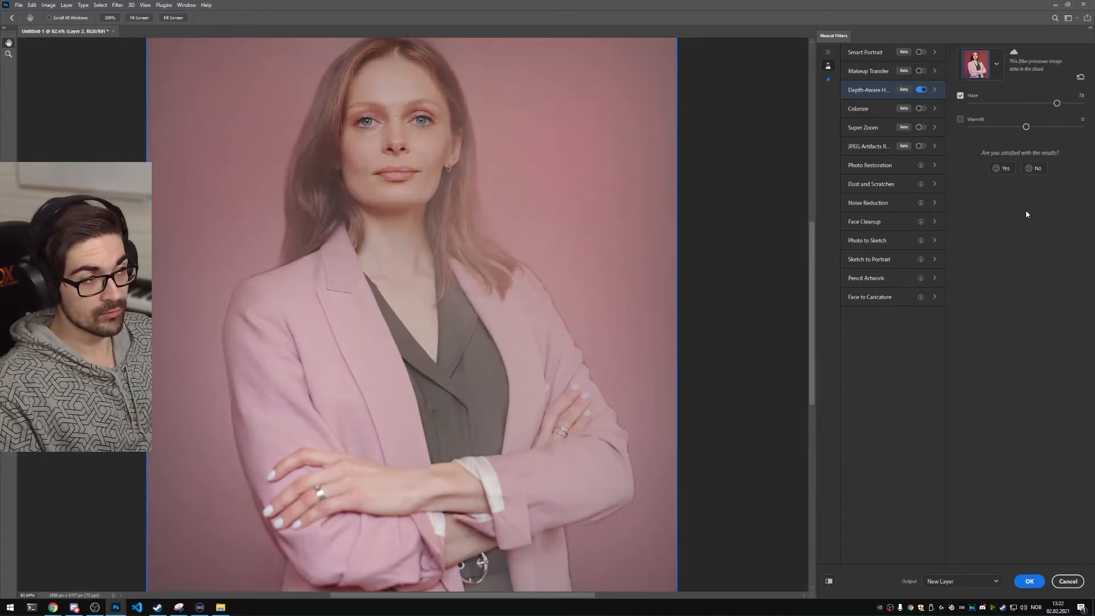
drag(1026, 127, 1001, 127)
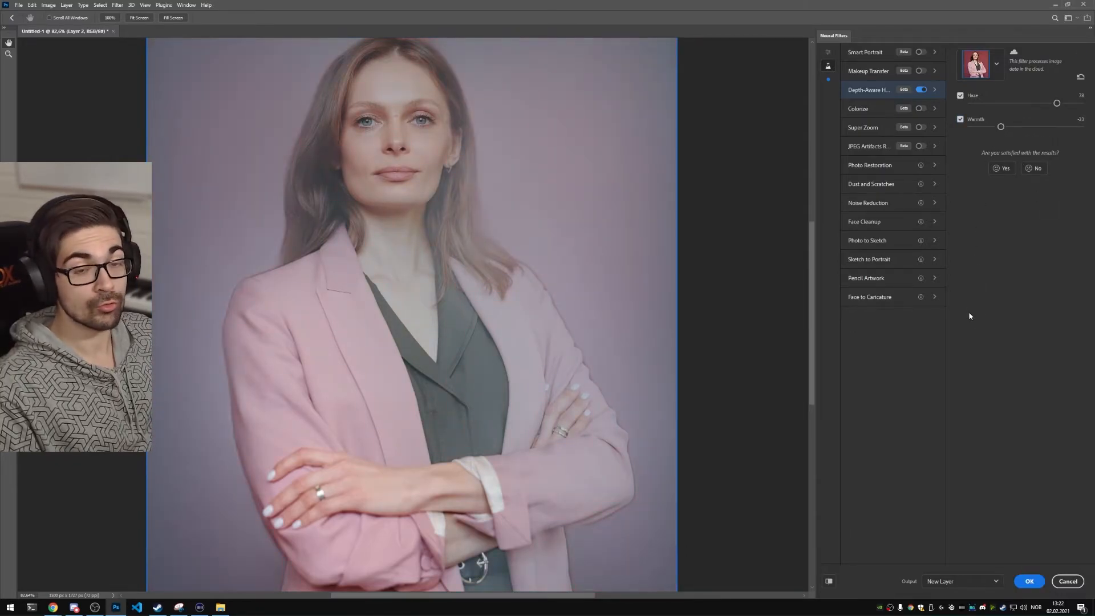
drag(749, 120, 739, 179)
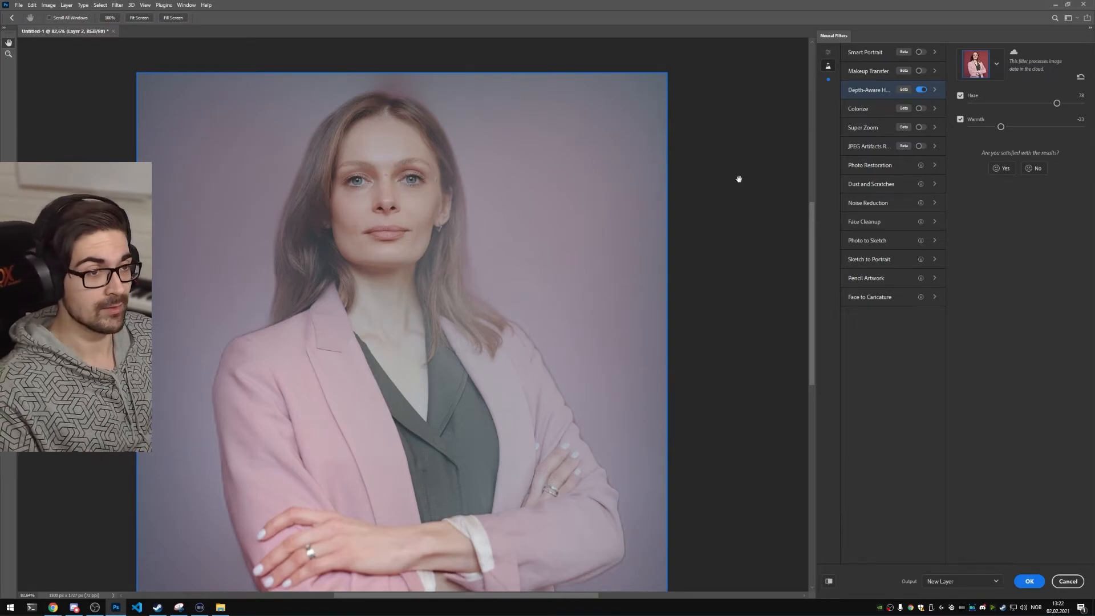
- Turn on the Super Zoom filter, enlarge the image to 2x and reframe it on the woman's face
click(922, 128)
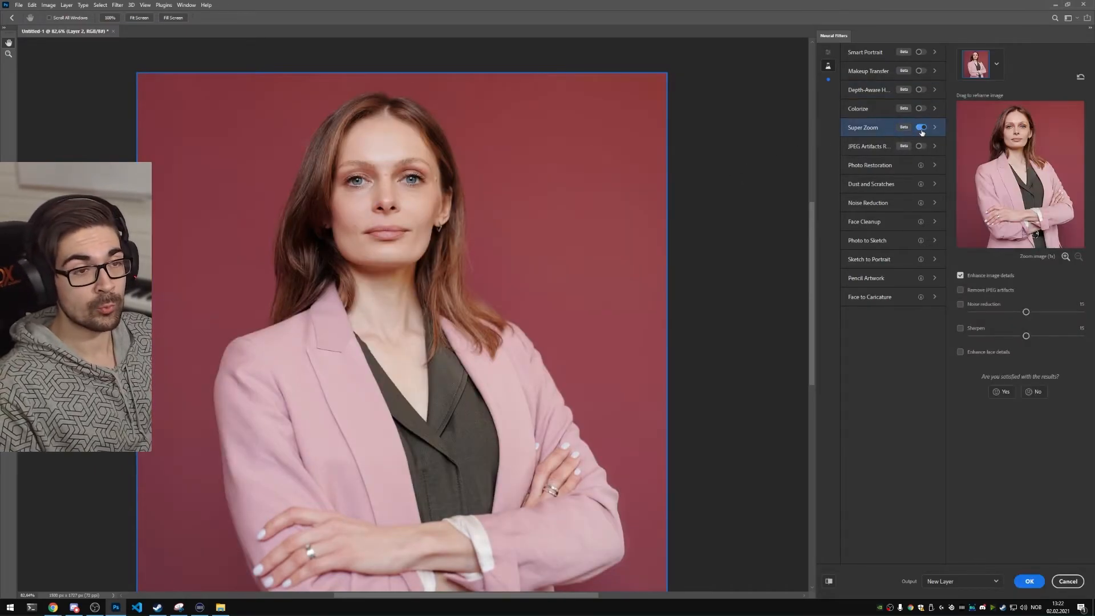
click(1066, 257)
drag(1029, 213, 1029, 222)
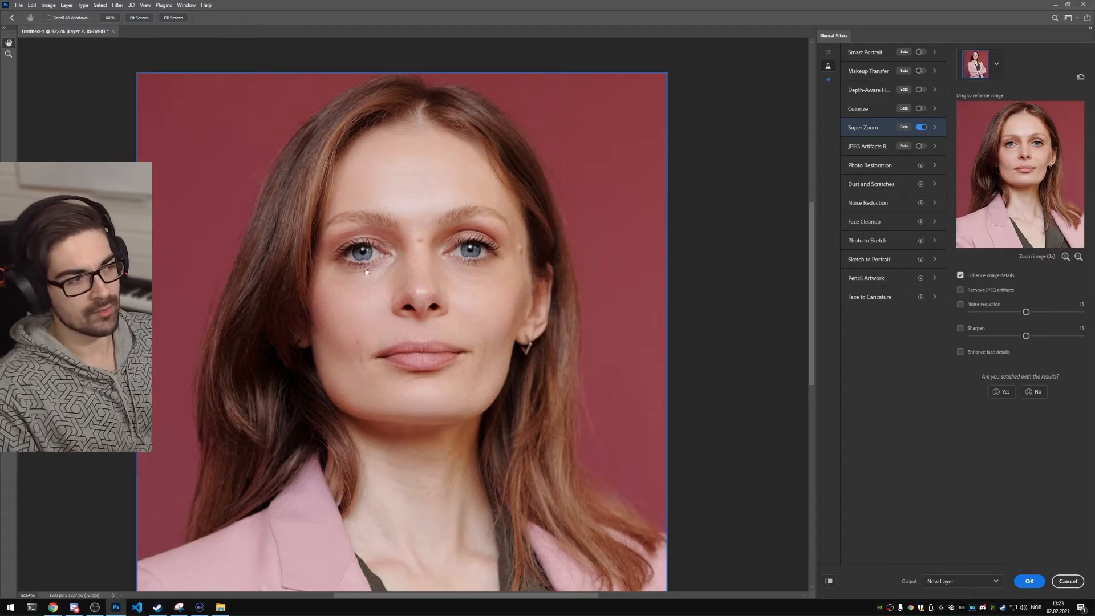
- Enable JPEG artifact removal in Super Zoom, with noise reduction at 4 and sharpening at 7
click(961, 291)
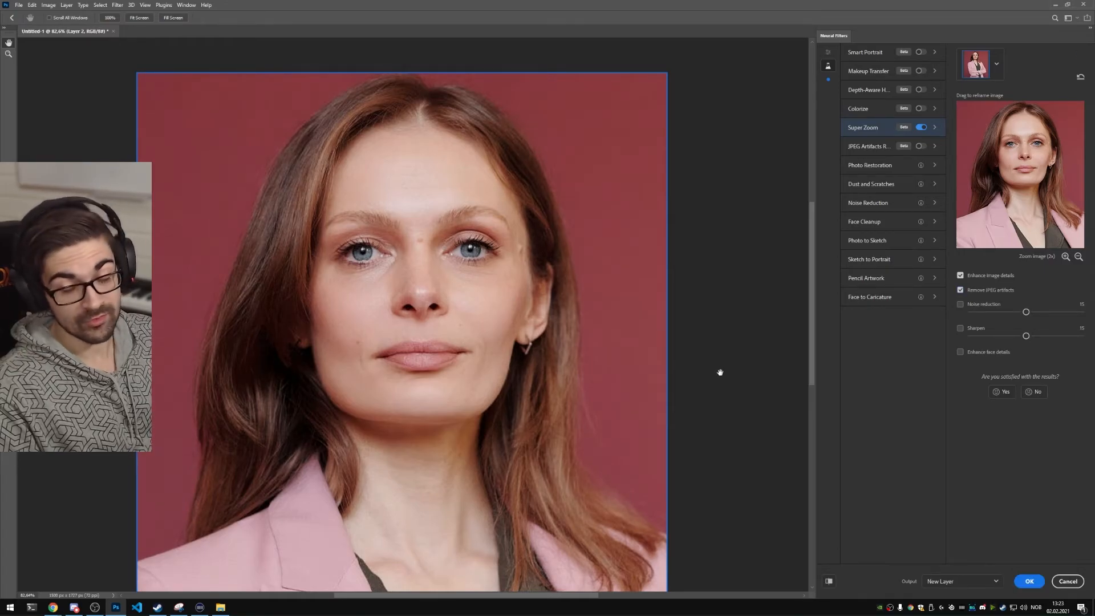
click(961, 305)
drag(1027, 313, 981, 314)
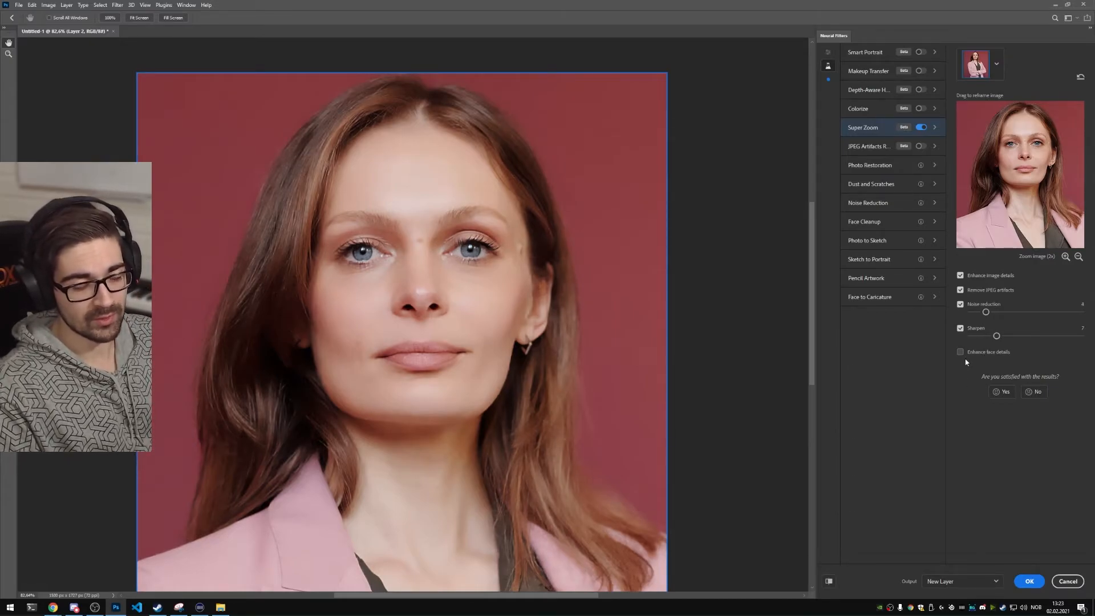
- Apply the JPEG Artifacts Removal filter at High strength, comparing hair and face details with the filter off and on
click(923, 147)
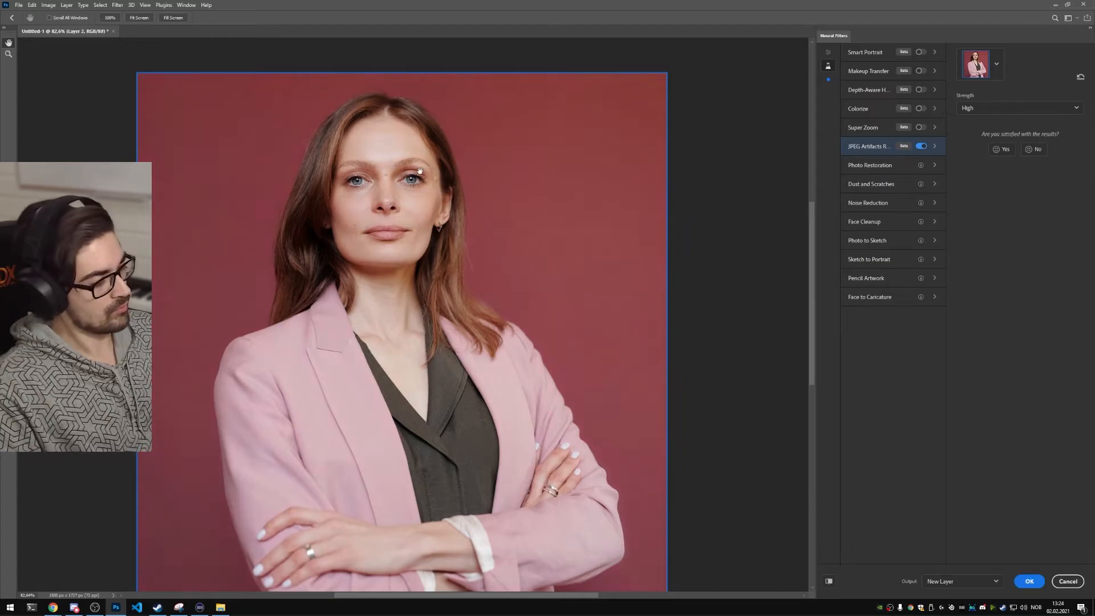
click(376, 137)
drag(375, 137, 375, 137)
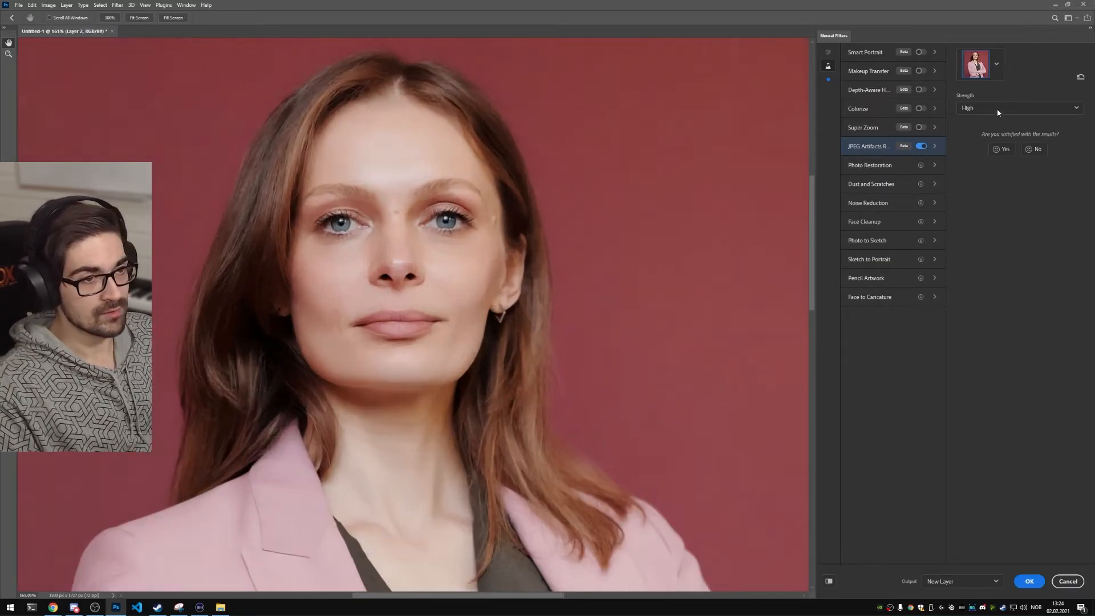
click(922, 146)
scroll(262, 132, up, 5)
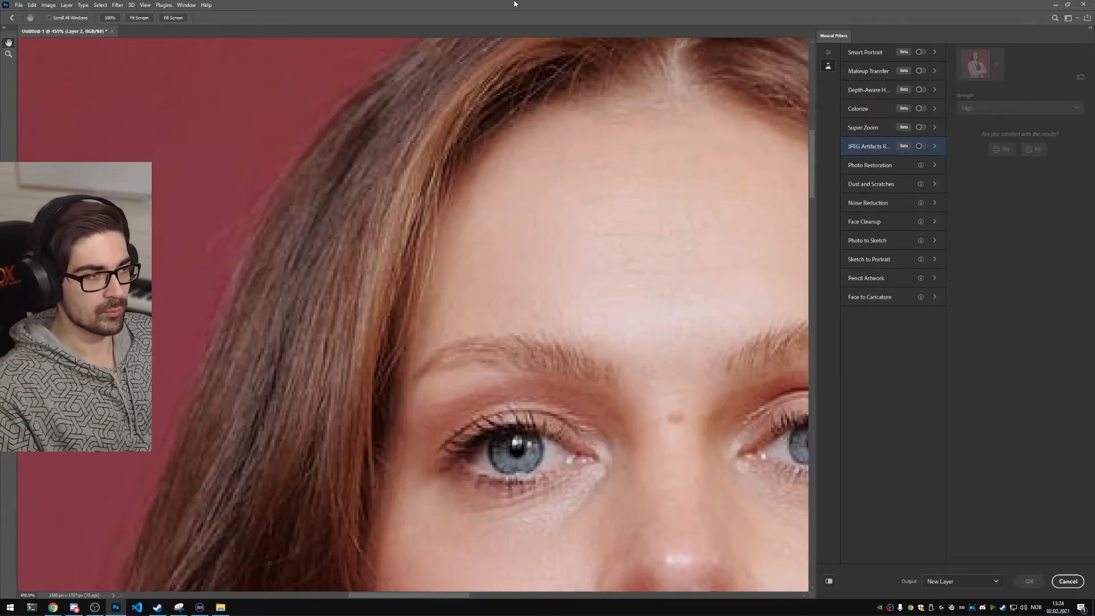
drag(441, 114, 501, 209)
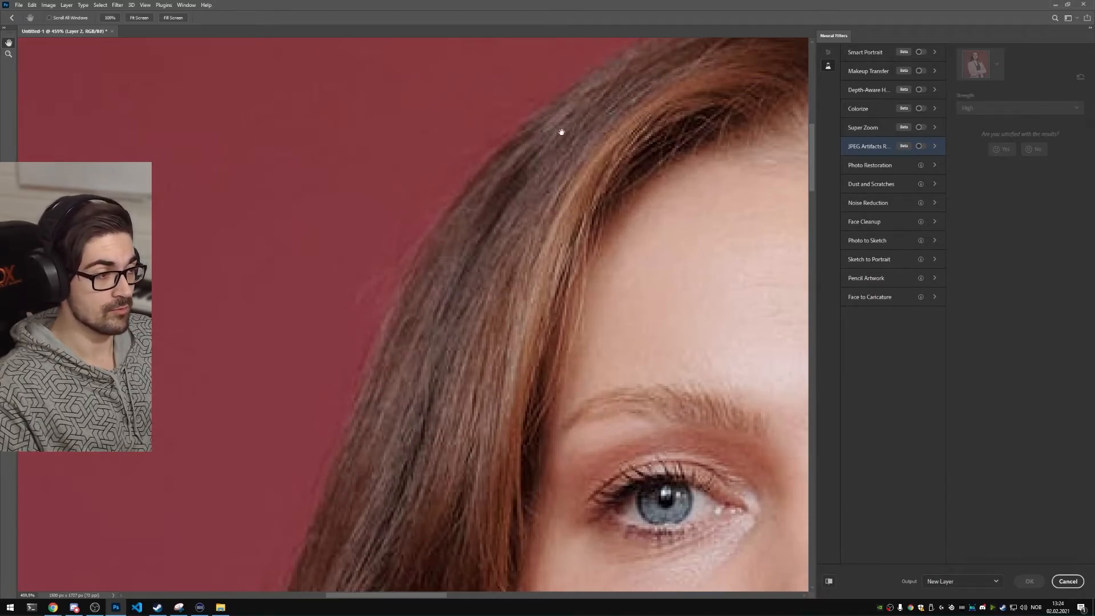
click(923, 147)
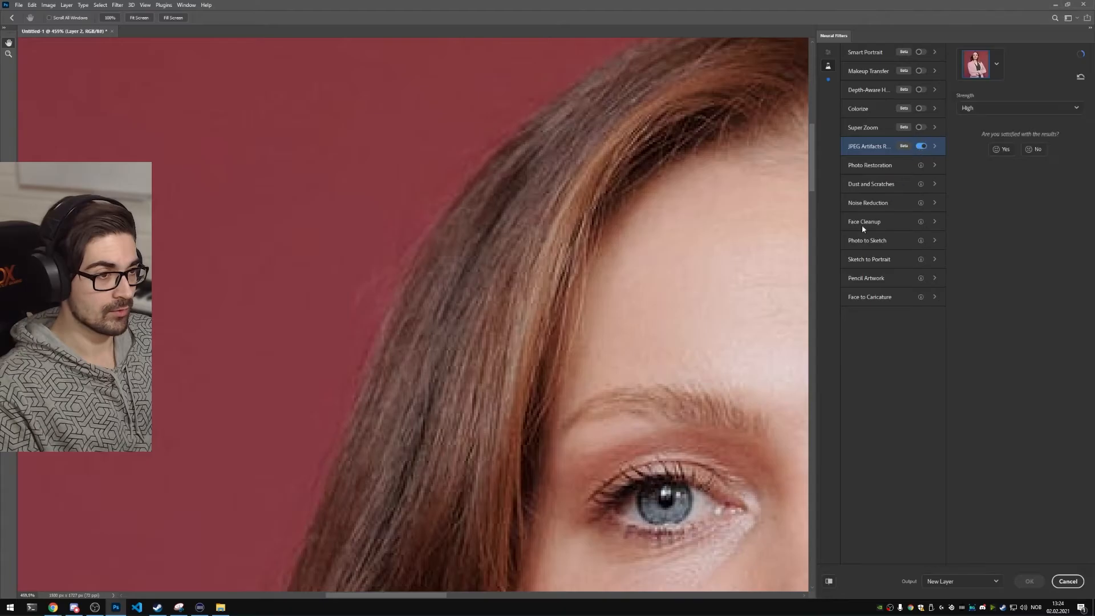
- Try the Makeup Transfer filter on the portrait with makeup test.jpg as the reference image, and leave Neural Filters without applying anything
drag(254, 254, 514, 294)
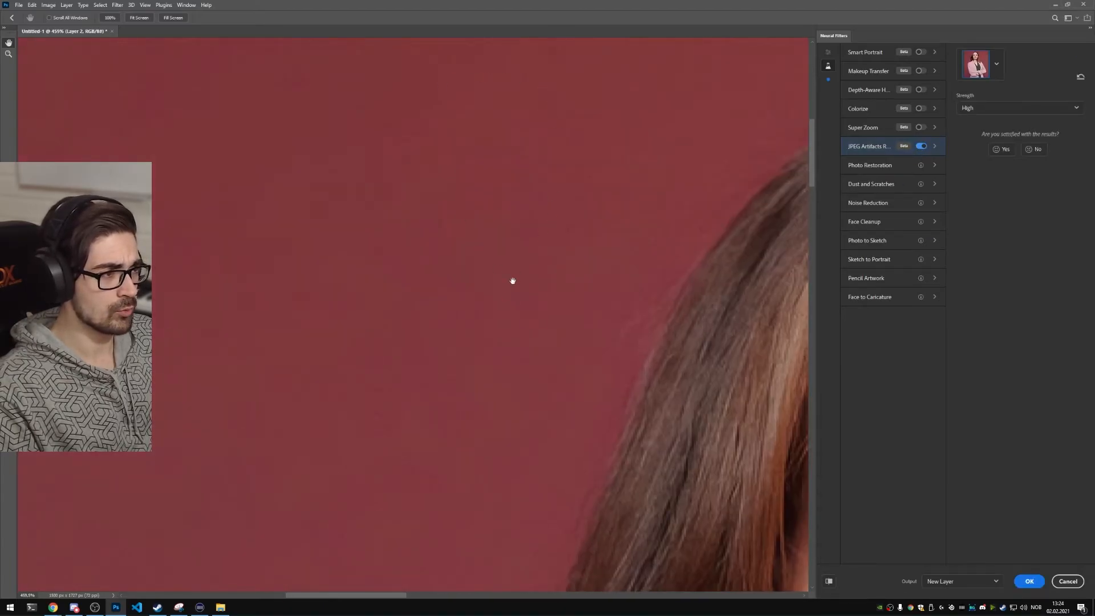
drag(652, 296, 469, 157)
scroll(525, 230, down, 18)
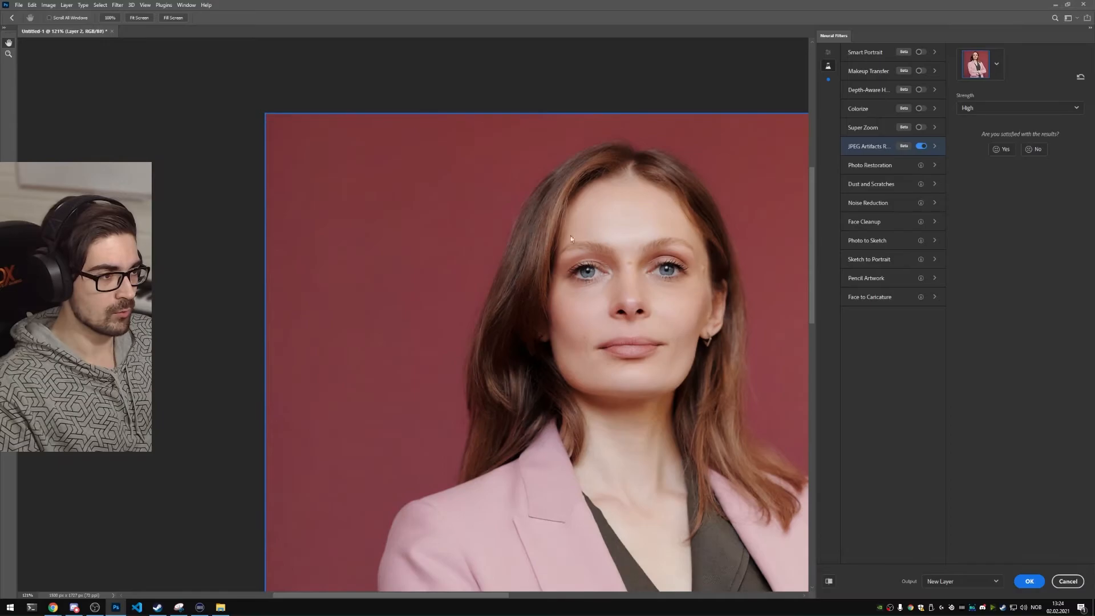
drag(672, 452, 546, 387)
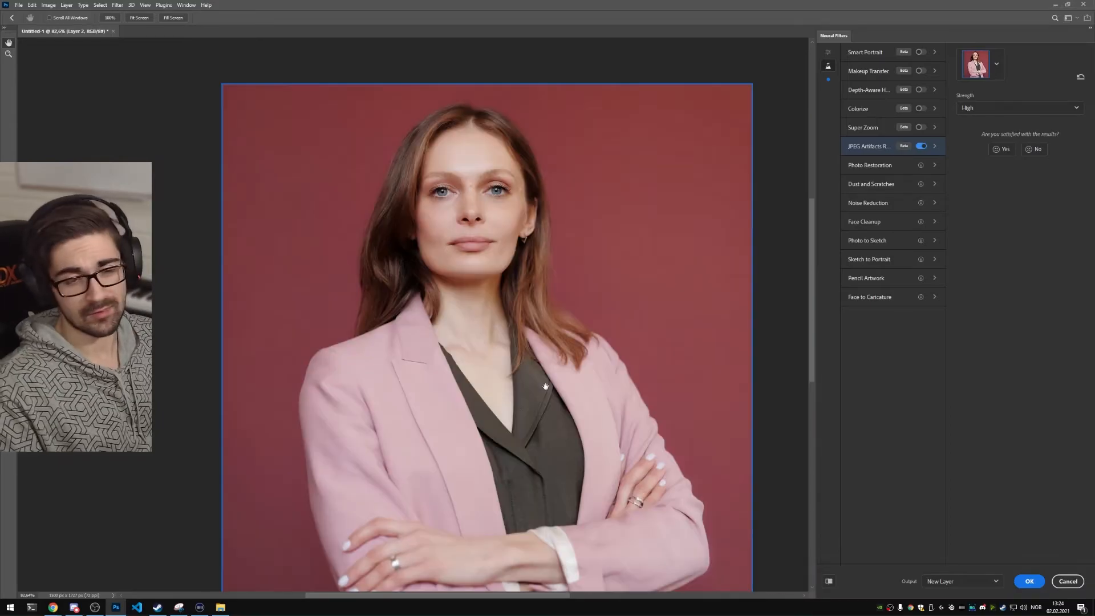
click(919, 72)
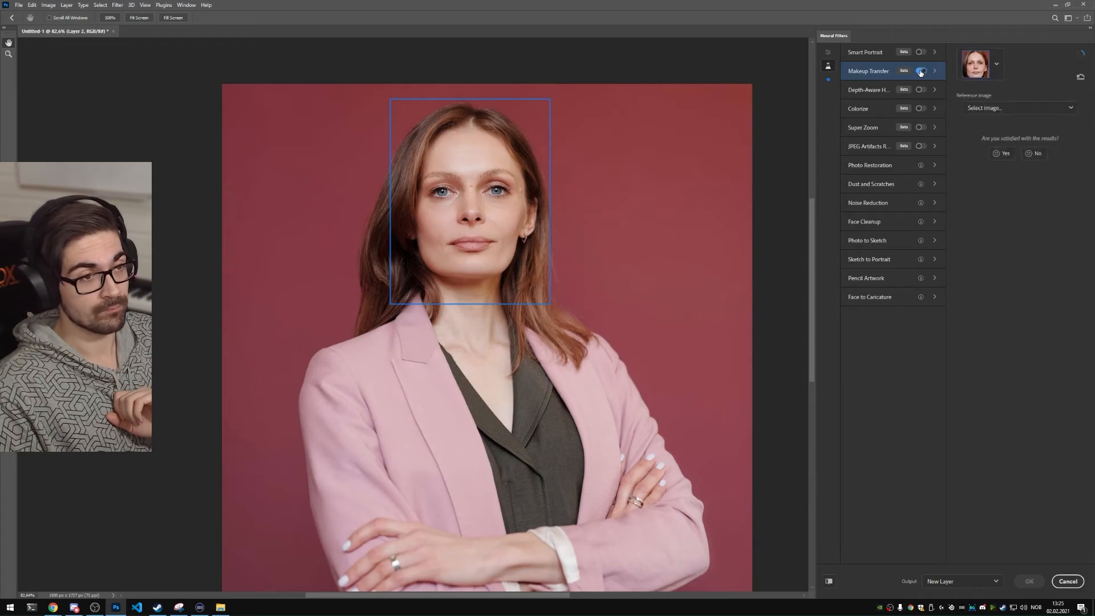
click(1002, 109)
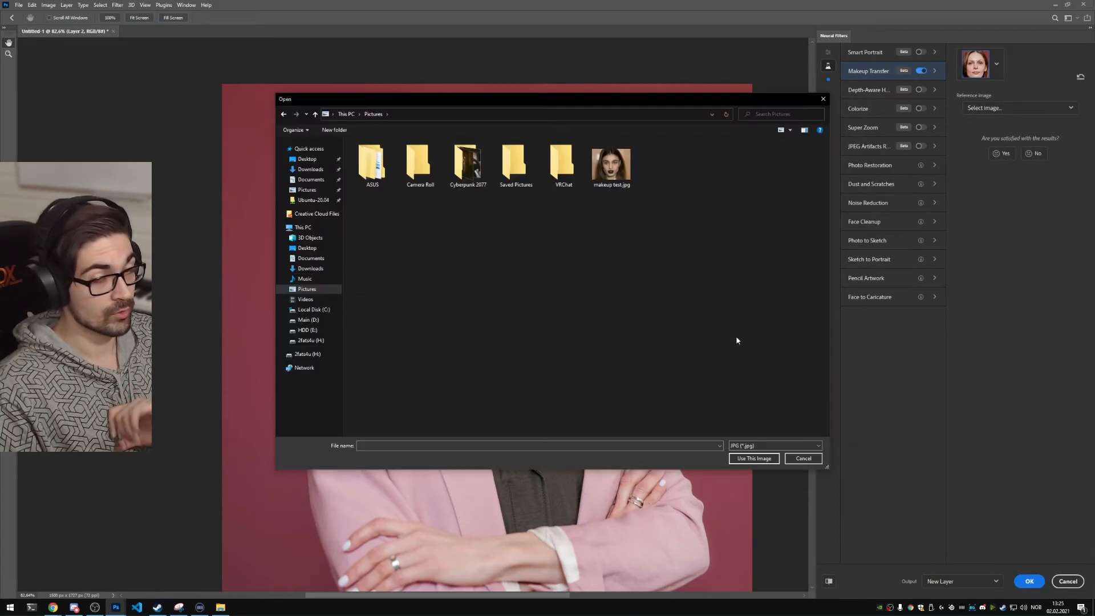
double_click(606, 174)
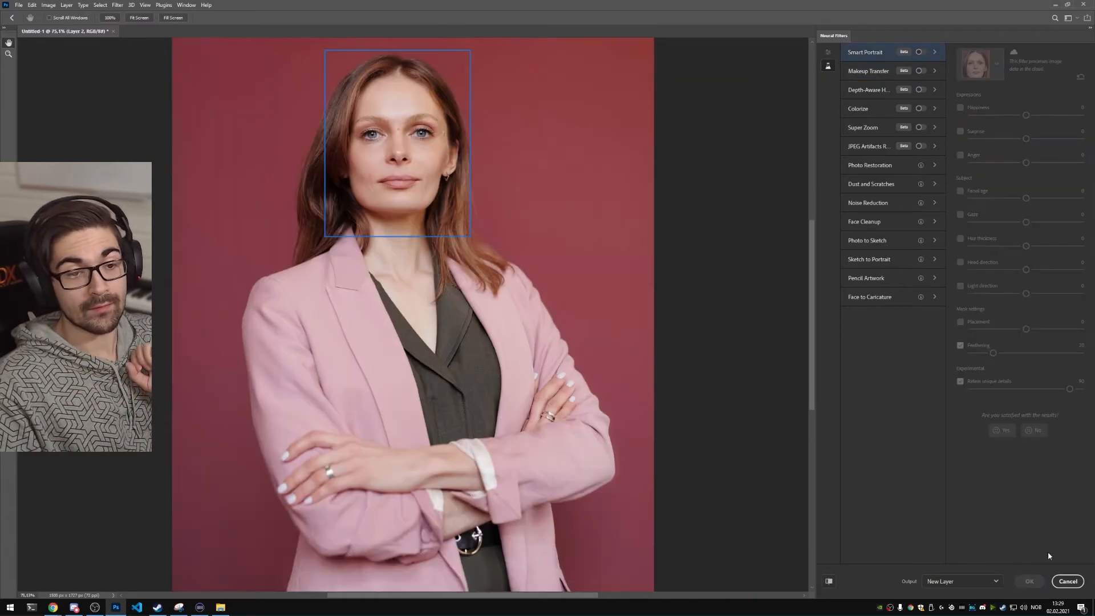
click(1068, 581)
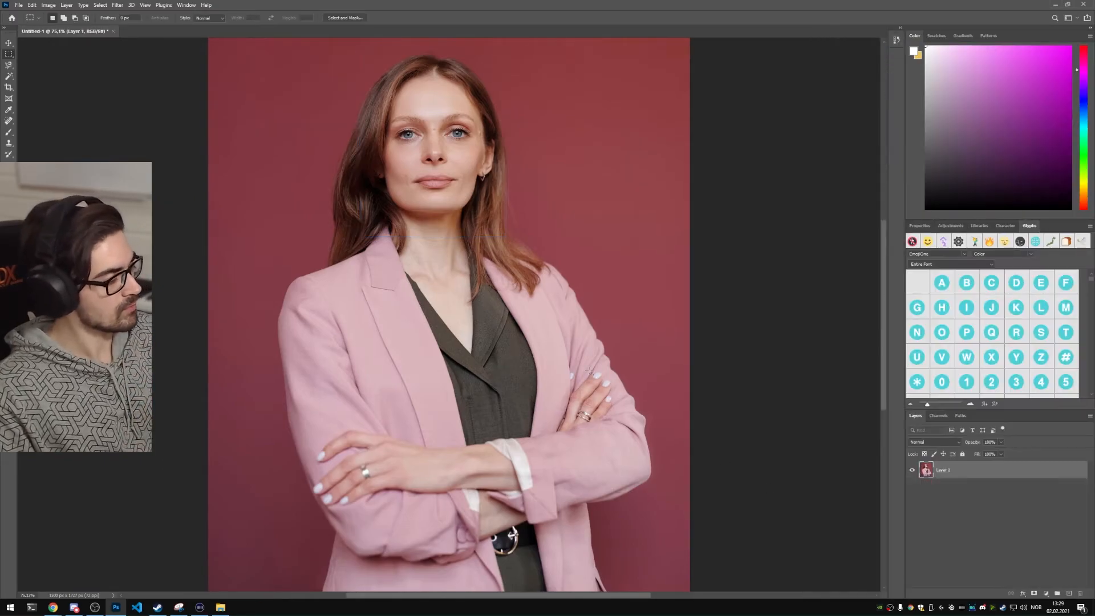
- Mute the portrait's colors with a Hue/Saturation adjustment, setting saturation to -76
key(ctrl+u)
drag(543, 185, 511, 186)
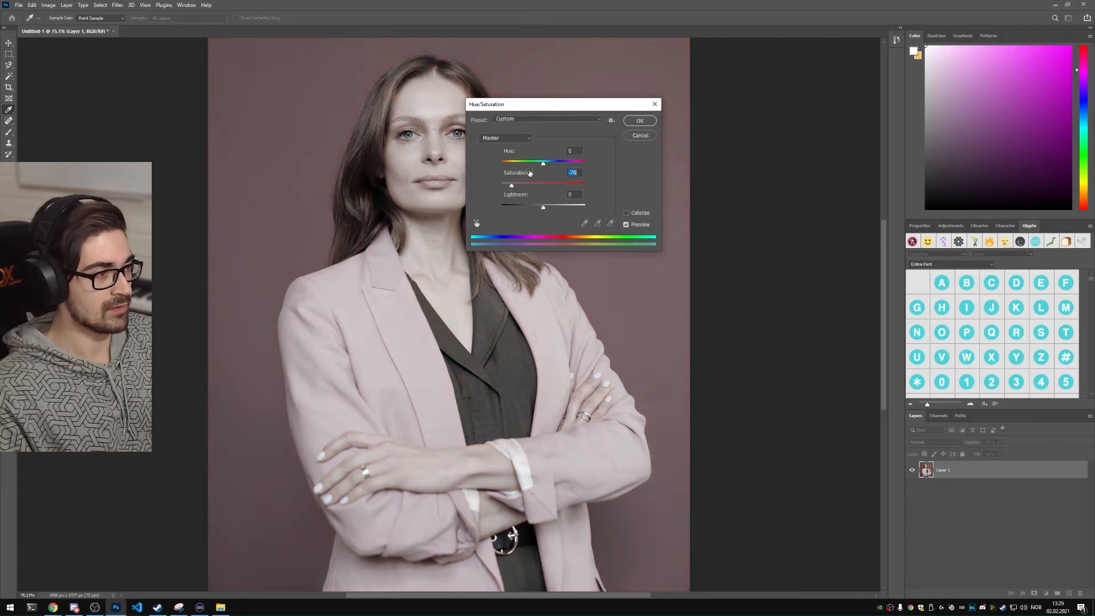
click(654, 125)
- Reopen Neural Filters on the desaturated portrait and turn on the Colorize filter
click(117, 5)
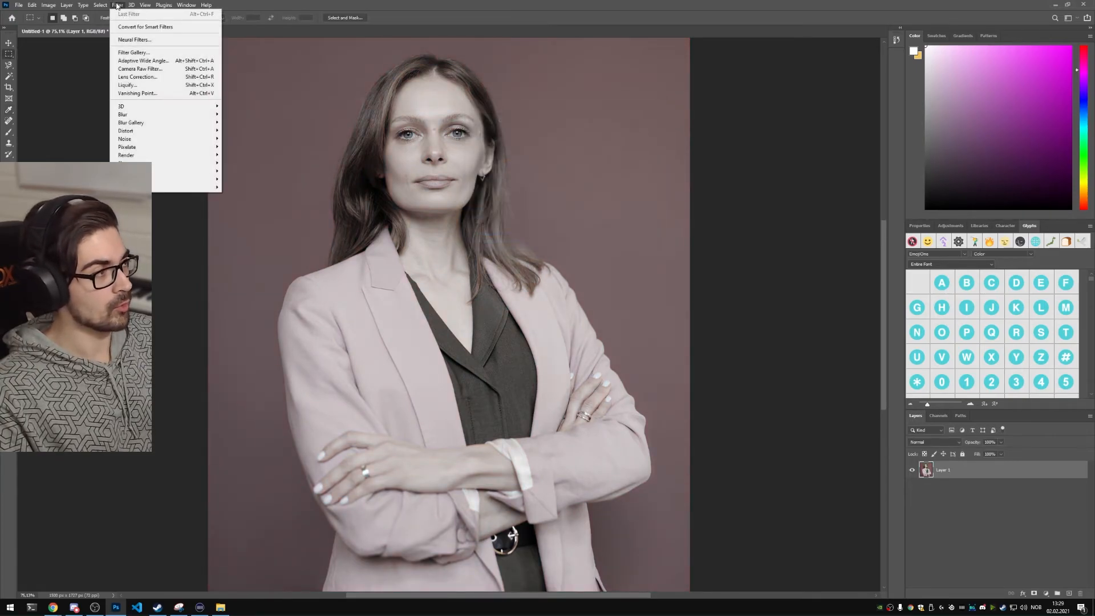
click(134, 40)
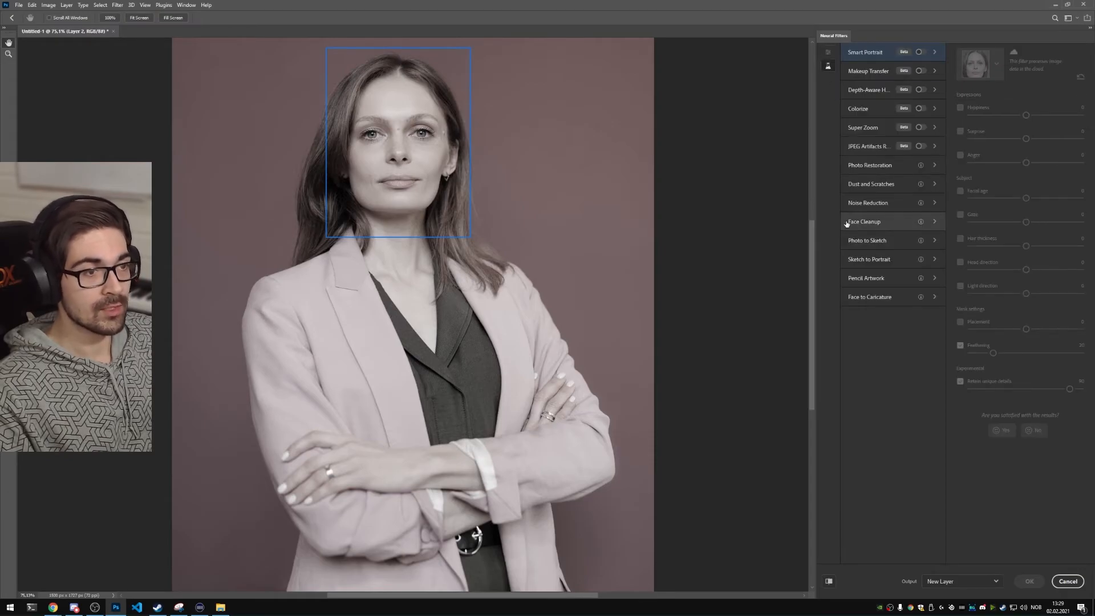
click(920, 108)
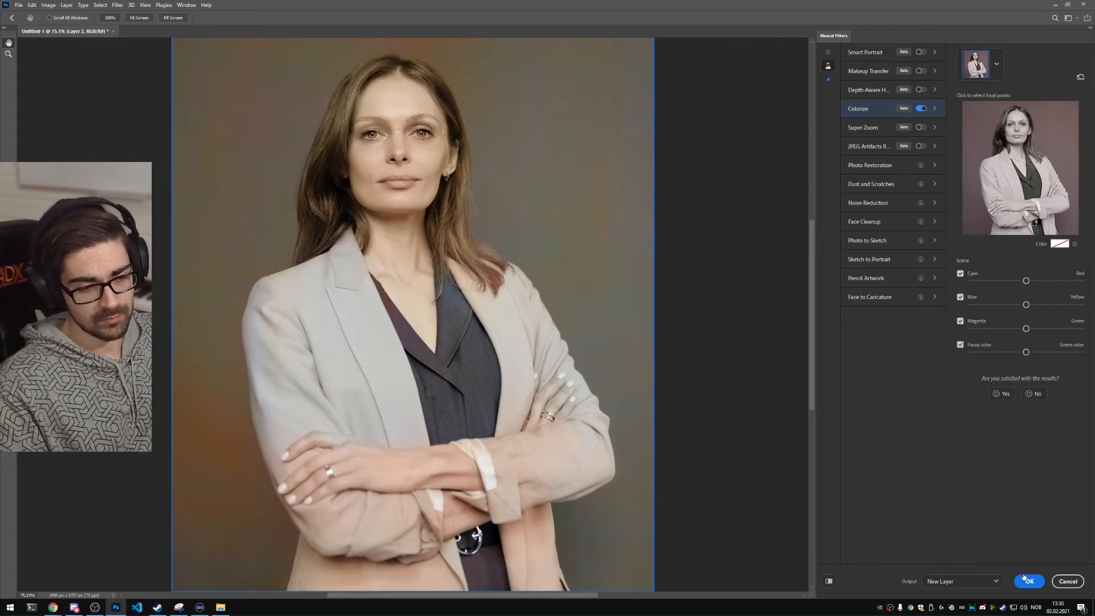
mouse_move(813, 305)
mouse_down()
mouse_move(812, 359)
mouse_move(816, 299)
mouse_up()
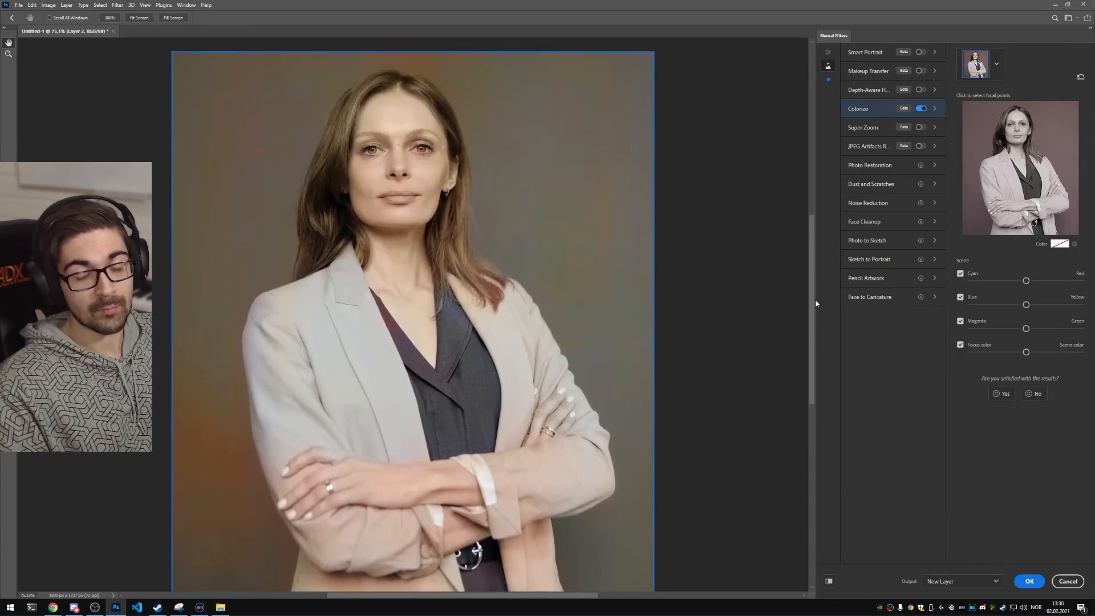